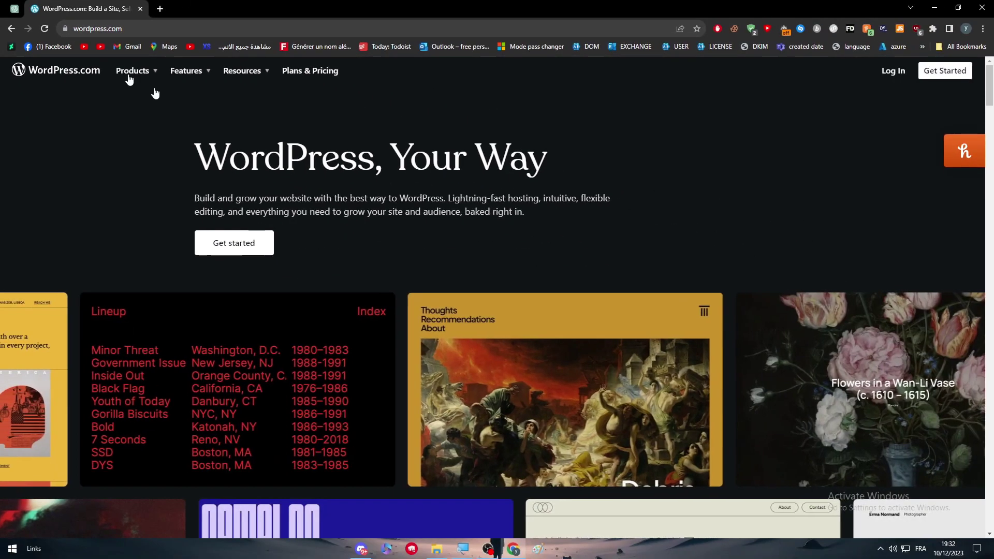
- Sign in to WordPress.com with the first Google account and accept the cookie notice
{"action": "left_click", "coordinate": [891, 71]}
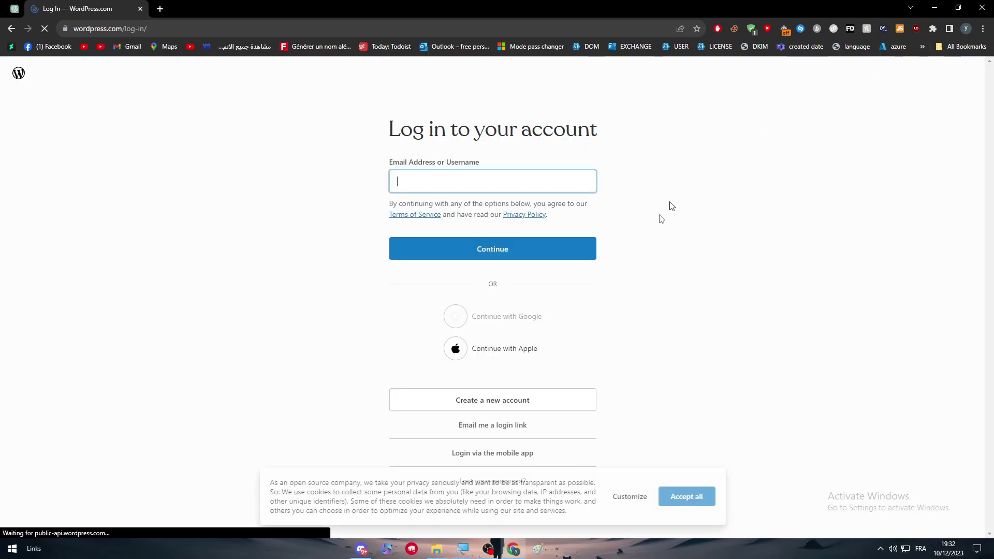
{"action": "left_click", "coordinate": [471, 319]}
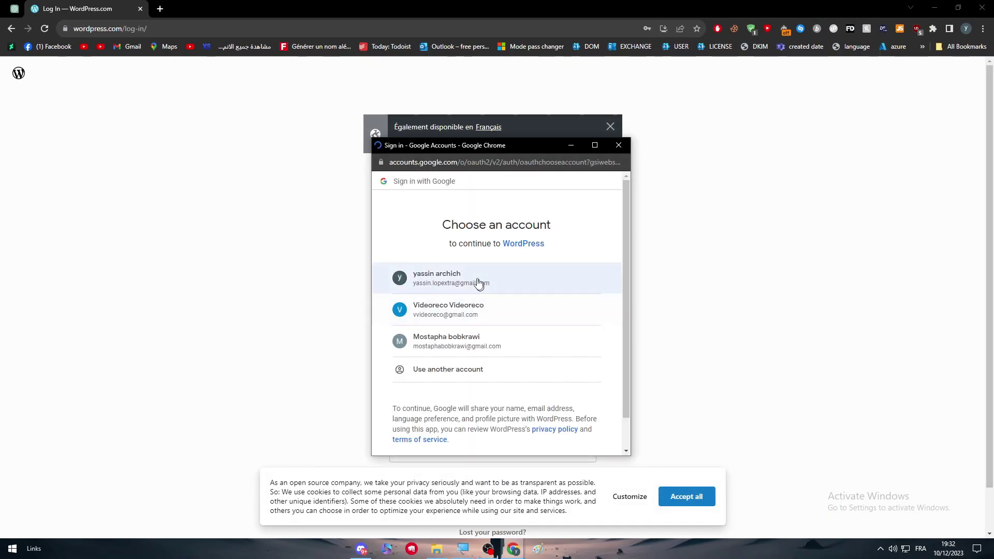
{"action": "left_click", "coordinate": [478, 281]}
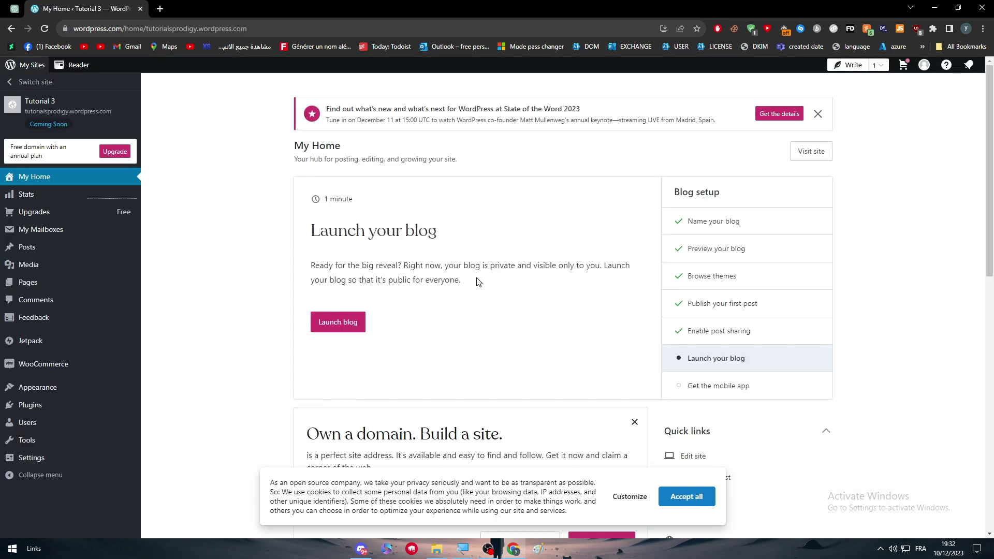
{"action": "left_click", "coordinate": [675, 497]}
- Start a custom domain search for the Tutorial 3 site, showing tutorialsprodigy results
{"action": "scroll", "coordinate": [414, 438], "scroll_direction": "down", "scroll_amount": 2}
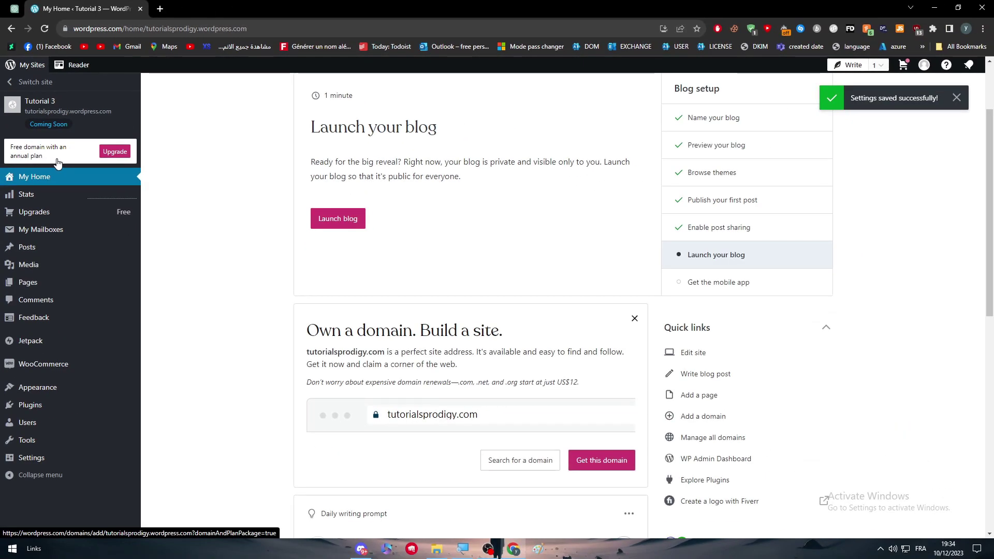
{"action": "scroll", "coordinate": [528, 409], "scroll_direction": "down", "scroll_amount": 1}
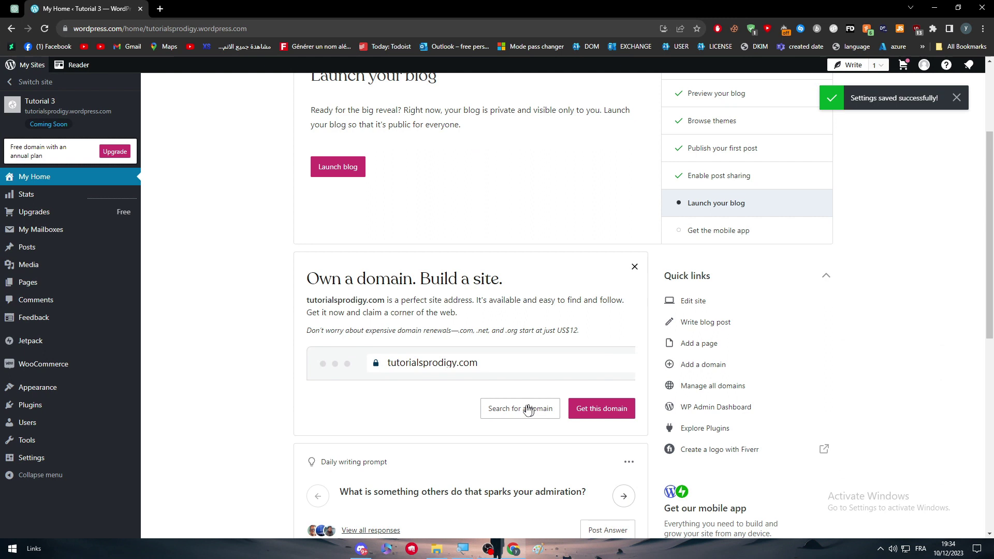
{"action": "scroll", "coordinate": [466, 373], "scroll_direction": "down", "scroll_amount": 3}
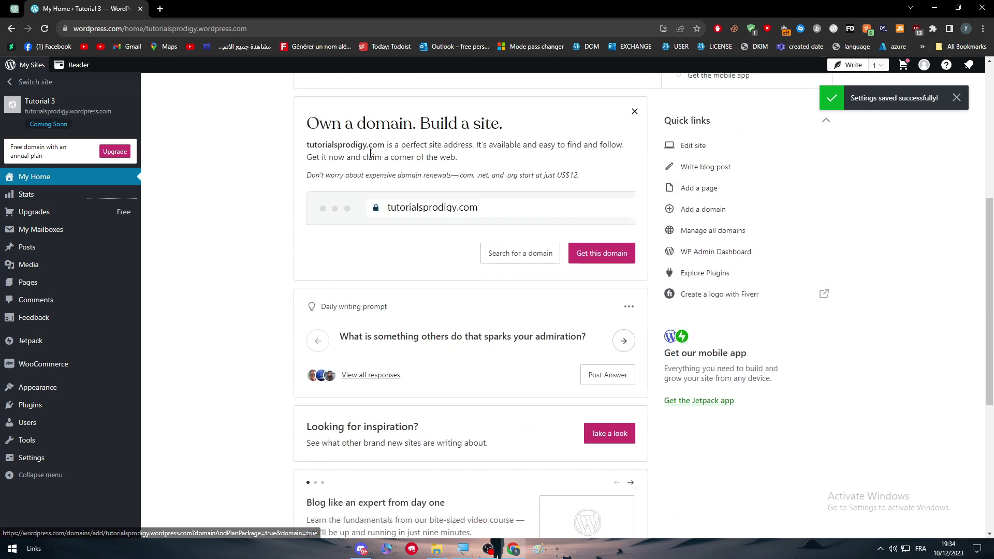
{"action": "left_click_drag", "start_coordinate": [334, 145], "coordinate": [503, 146]}
{"action": "left_click", "coordinate": [543, 227]}
- Clear the prefilled domain search and load godaddy.com in a new browser tab
{"action": "left_click", "coordinate": [521, 267]}
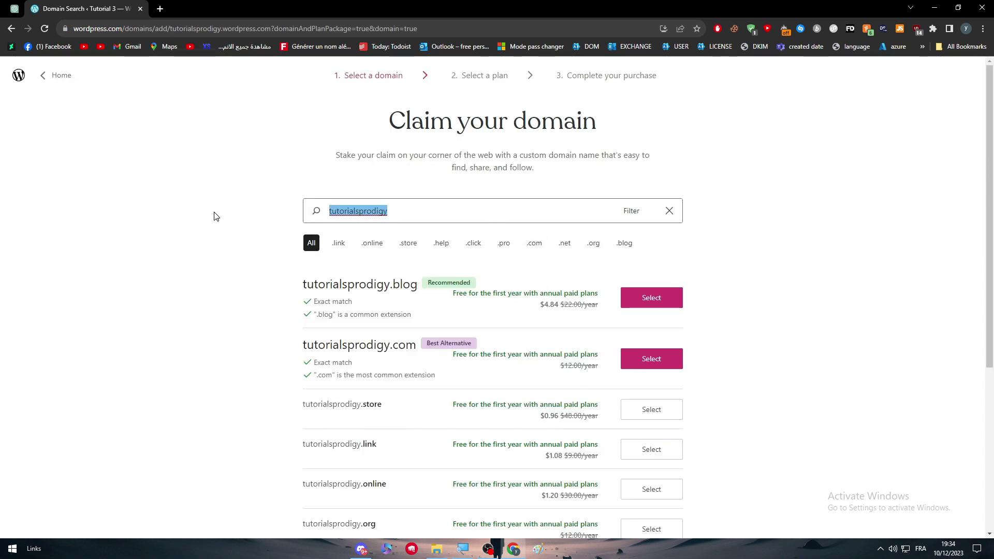
{"action": "key", "text": "BackSpace"}
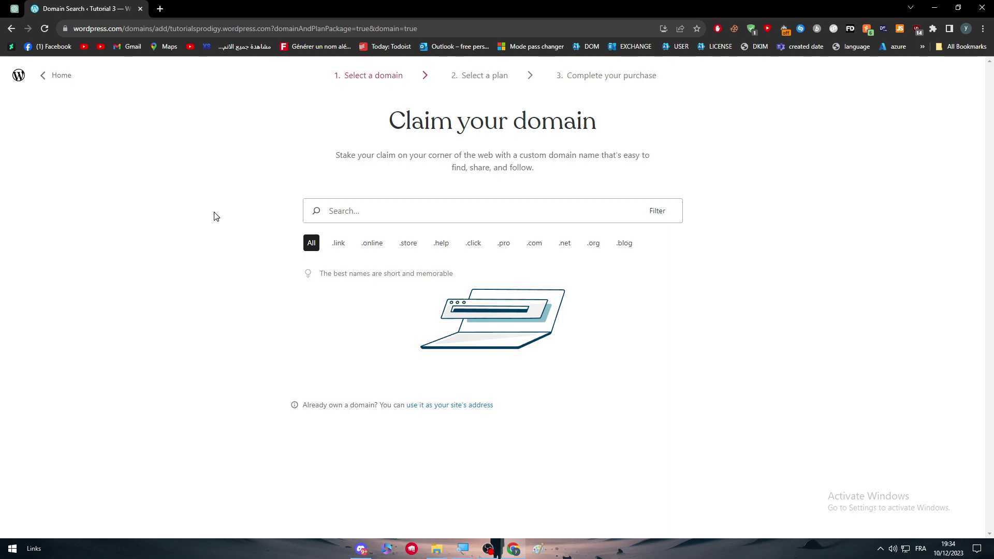
{"action": "left_click", "coordinate": [160, 8]}
{"action": "type", "text": "godaddy.com"}
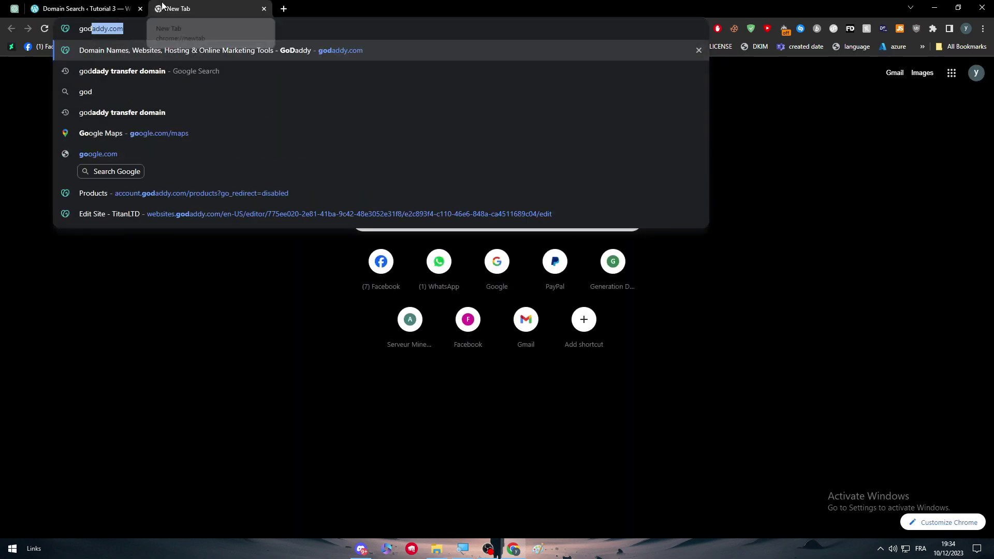
{"action": "key", "text": "Return"}
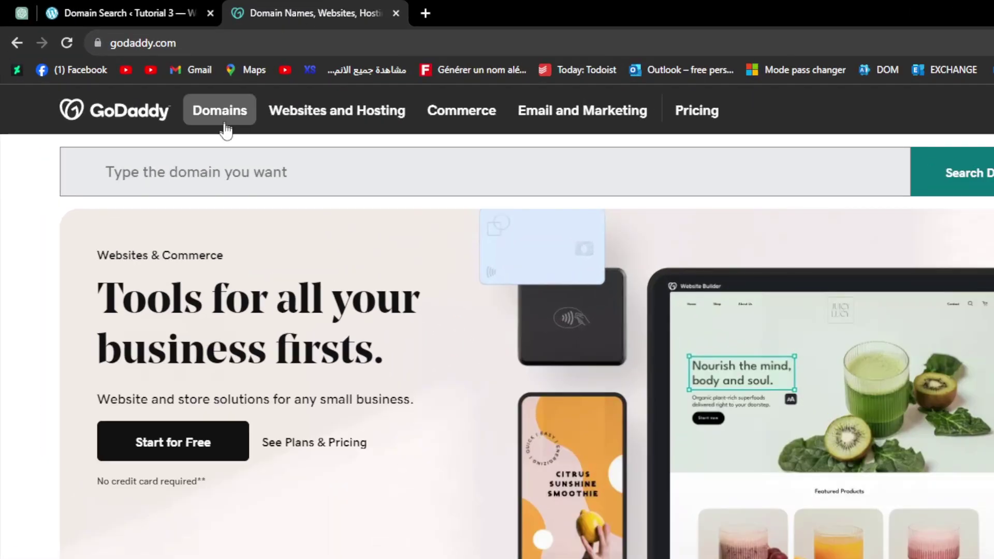
- Search GoDaddy for the domain name sidiali
{"action": "left_click", "coordinate": [149, 115]}
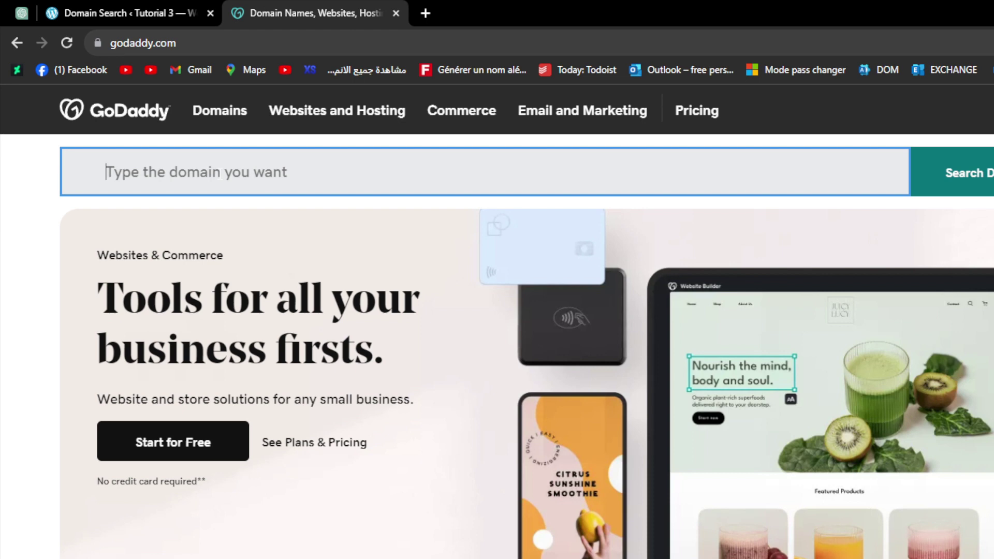
{"action": "type", "text": "T"}
{"action": "key", "text": "BackSpace"}
{"action": "type", "text": "si"}
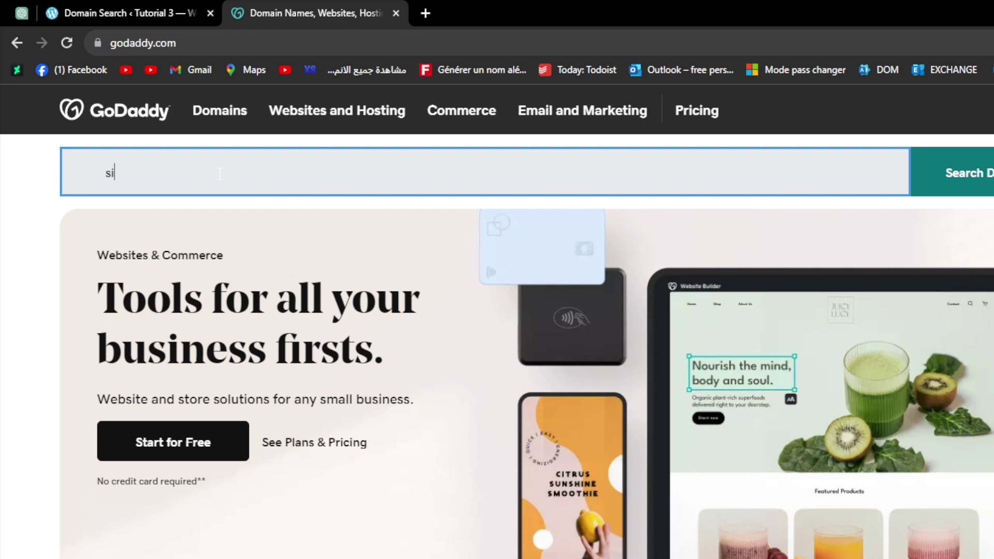
{"action": "type", "text": "diali"}
{"action": "key", "text": "Return"}
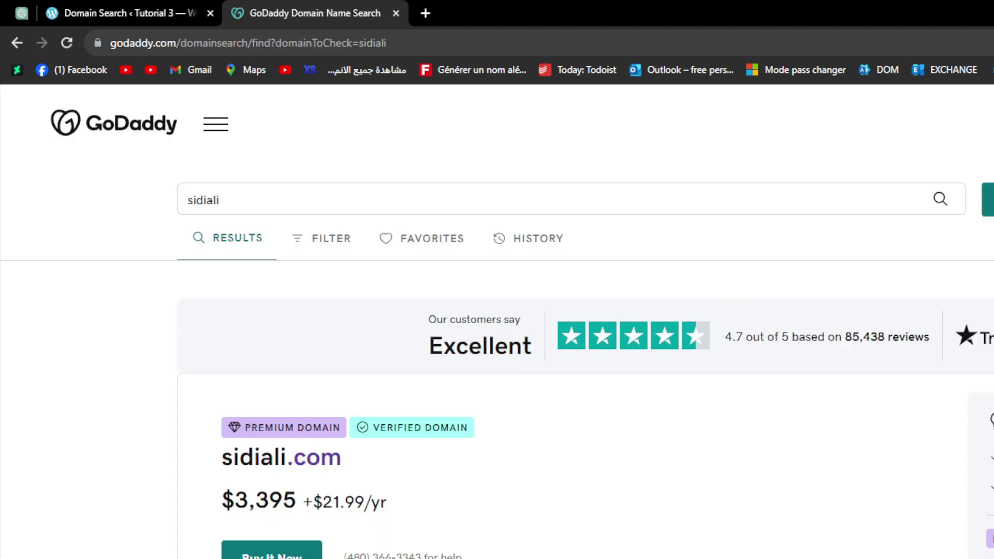
- Add sidiali.co and sidiali.fyi to the cart and continue to the registration options
{"action": "scroll", "coordinate": [349, 433], "scroll_direction": "down", "scroll_amount": 5}
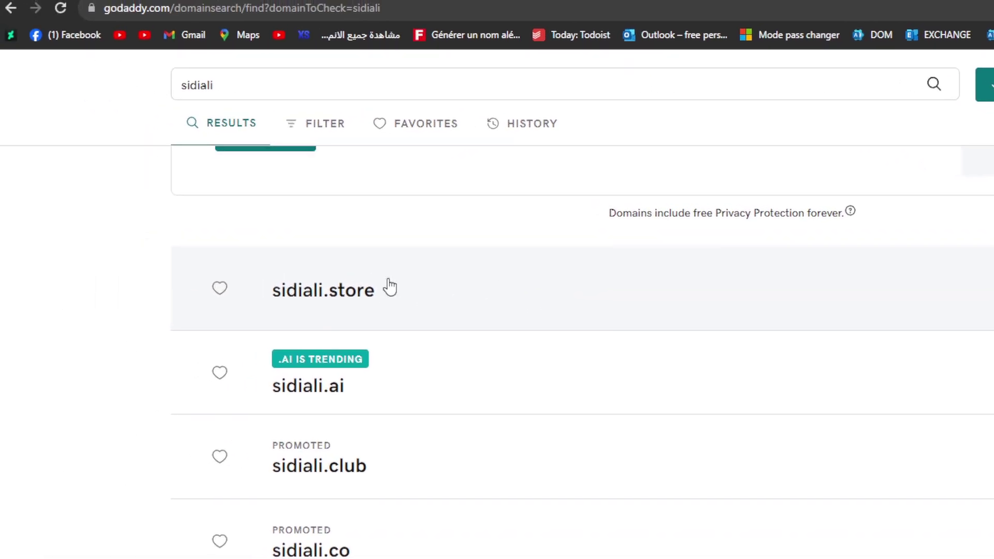
{"action": "scroll", "coordinate": [381, 289], "scroll_direction": "down", "scroll_amount": 3}
{"action": "scroll", "coordinate": [399, 301], "scroll_direction": "up", "scroll_amount": 4}
{"action": "right_click", "coordinate": [575, 302]}
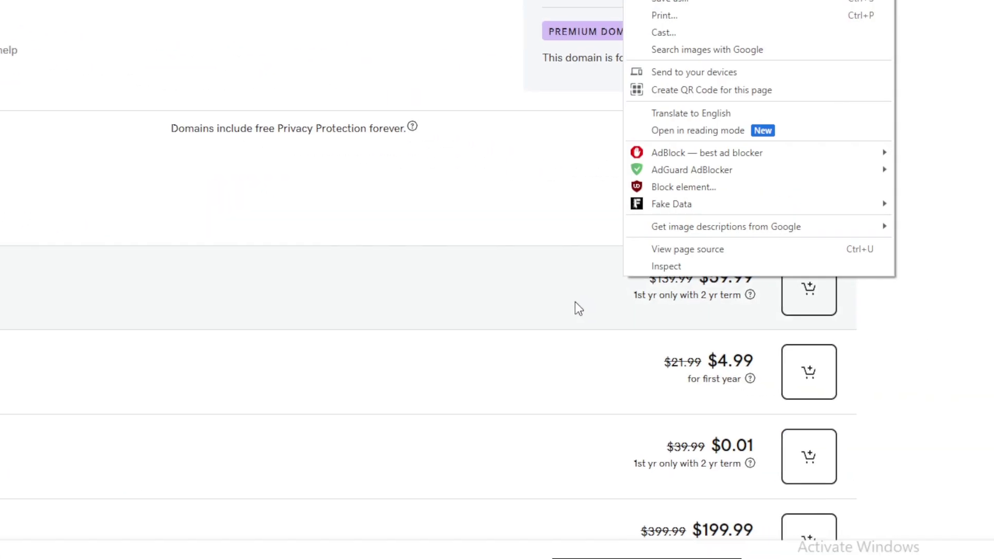
{"action": "scroll", "coordinate": [776, 274], "scroll_direction": "down", "scroll_amount": 5}
{"action": "scroll", "coordinate": [776, 269], "scroll_direction": "up", "scroll_amount": 8}
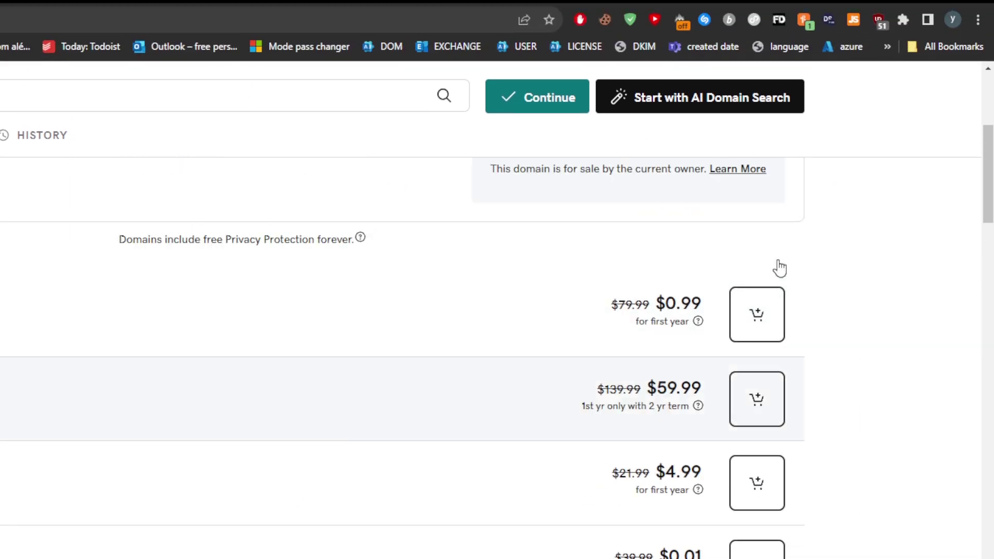
{"action": "scroll", "coordinate": [778, 268], "scroll_direction": "up", "scroll_amount": 1}
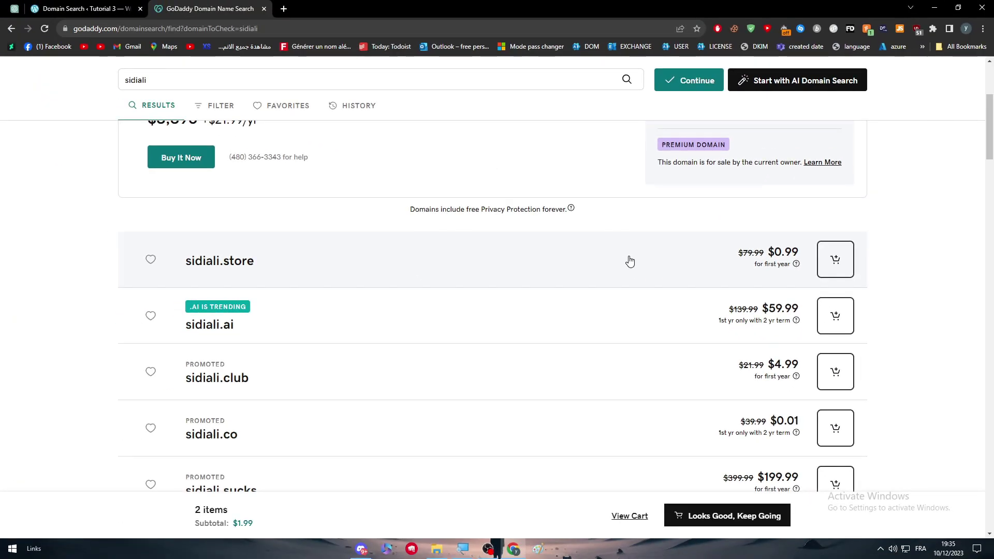
{"action": "left_click", "coordinate": [846, 265]}
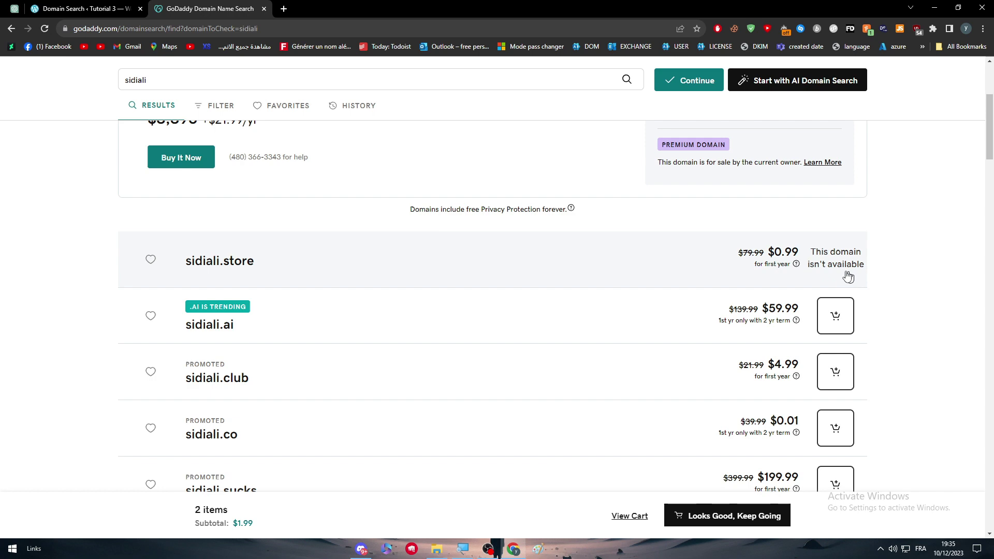
{"action": "scroll", "coordinate": [595, 275], "scroll_direction": "down", "scroll_amount": 2}
{"action": "left_click", "coordinate": [827, 265]}
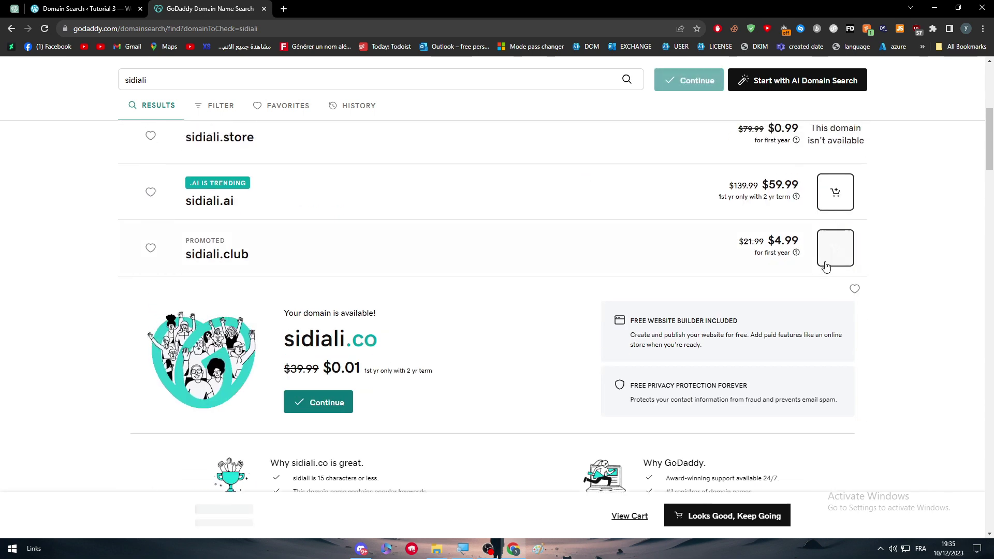
{"action": "scroll", "coordinate": [372, 223], "scroll_direction": "down", "scroll_amount": 7}
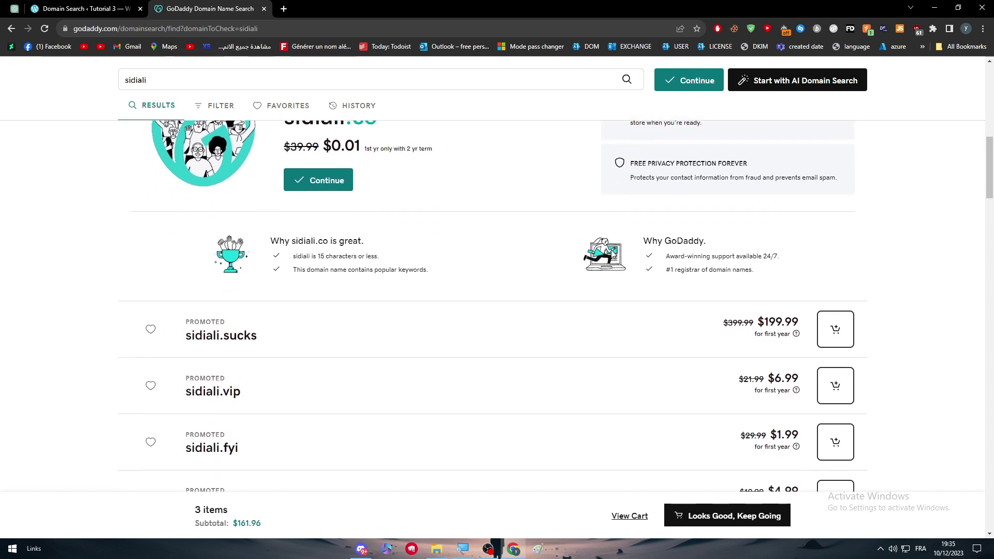
{"action": "scroll", "coordinate": [299, 230], "scroll_direction": "up", "scroll_amount": 2}
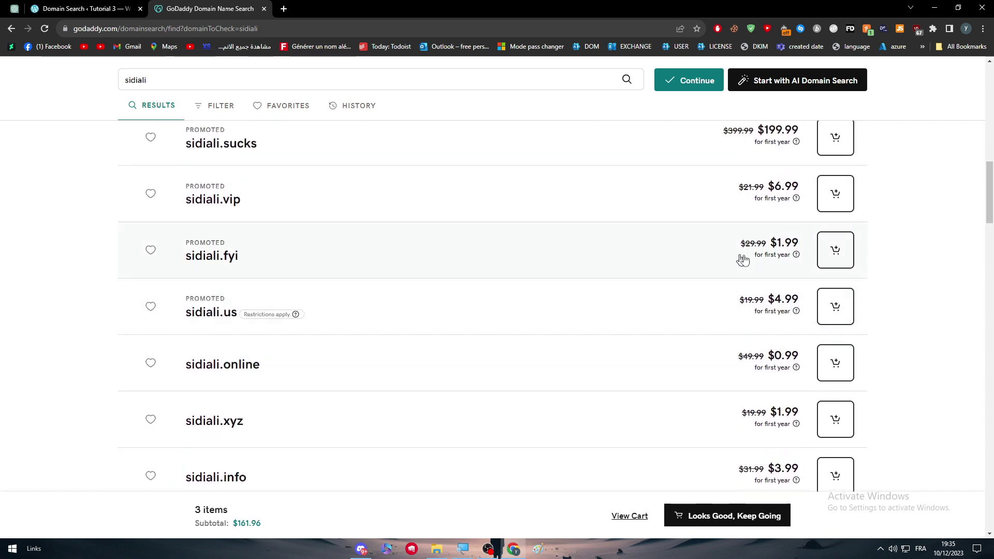
{"action": "left_click", "coordinate": [828, 253]}
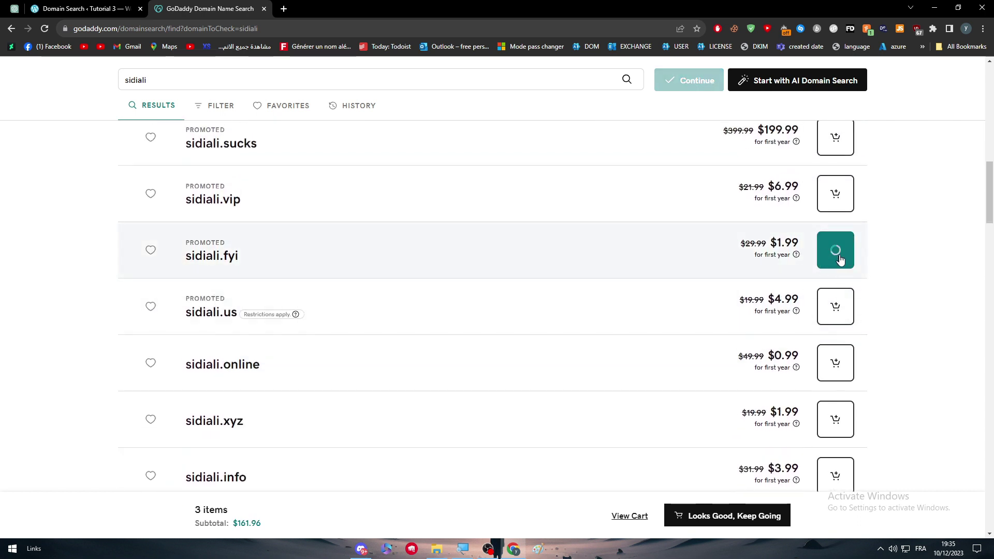
{"action": "left_click", "coordinate": [843, 262]}
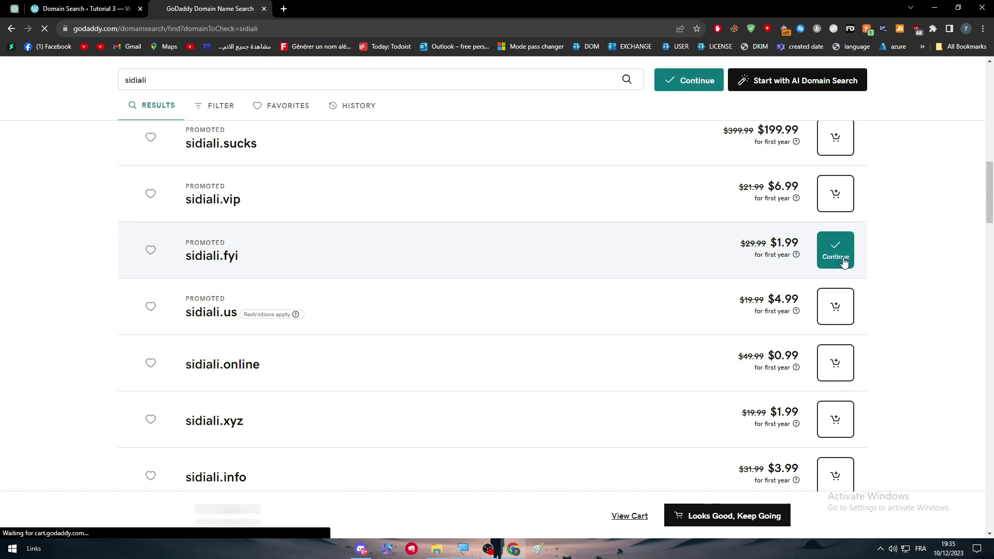
- Choose No Domain Protection and skip Professional Email to reach the 4-item, $283.91 cart
{"action": "scroll", "coordinate": [471, 248], "scroll_direction": "down", "scroll_amount": 5}
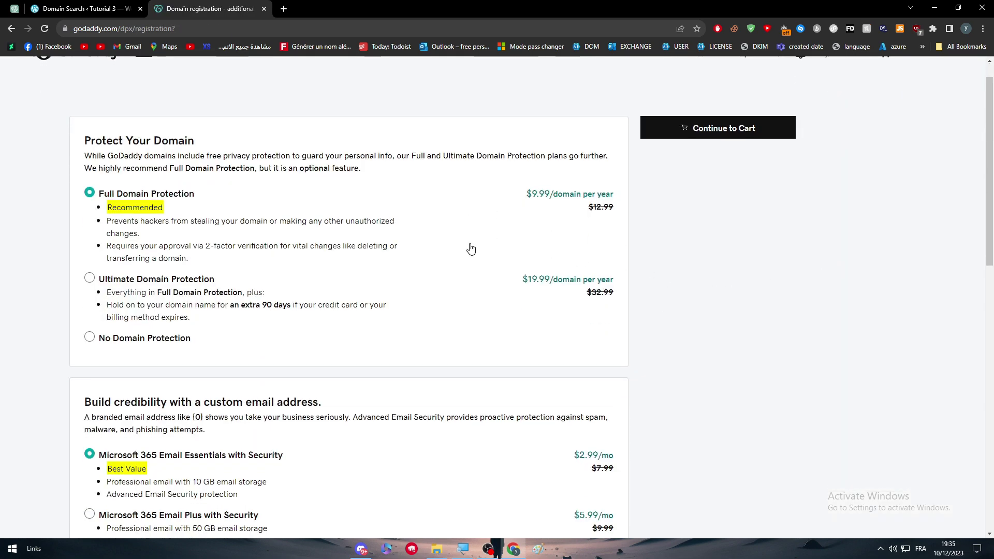
{"action": "scroll", "coordinate": [157, 195], "scroll_direction": "up", "scroll_amount": 6}
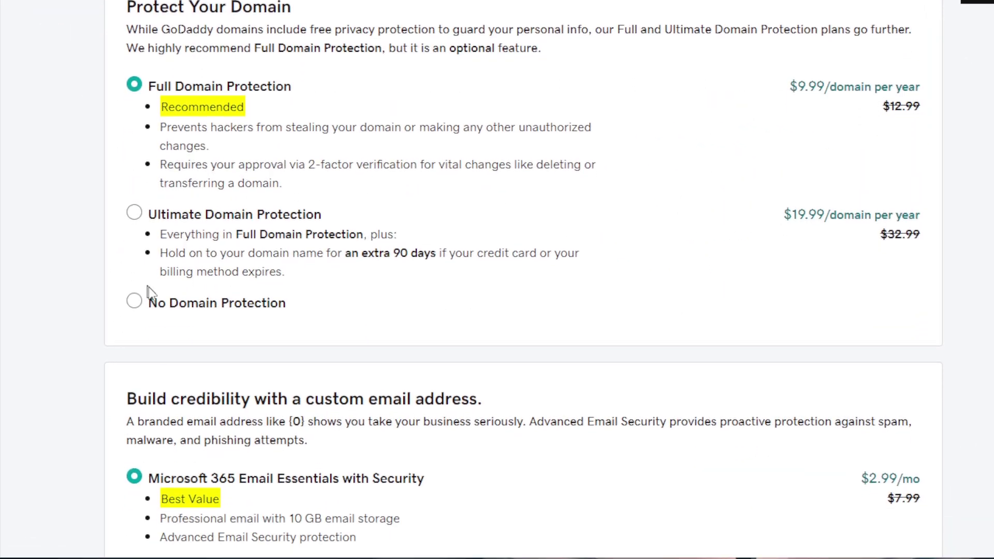
{"action": "left_click", "coordinate": [153, 303]}
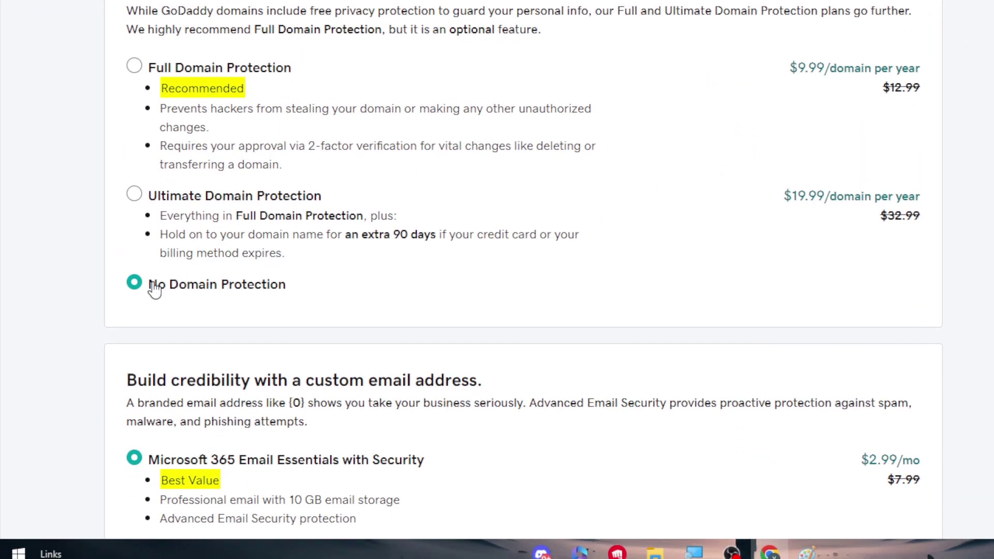
{"action": "scroll", "coordinate": [155, 290], "scroll_direction": "down", "scroll_amount": 6}
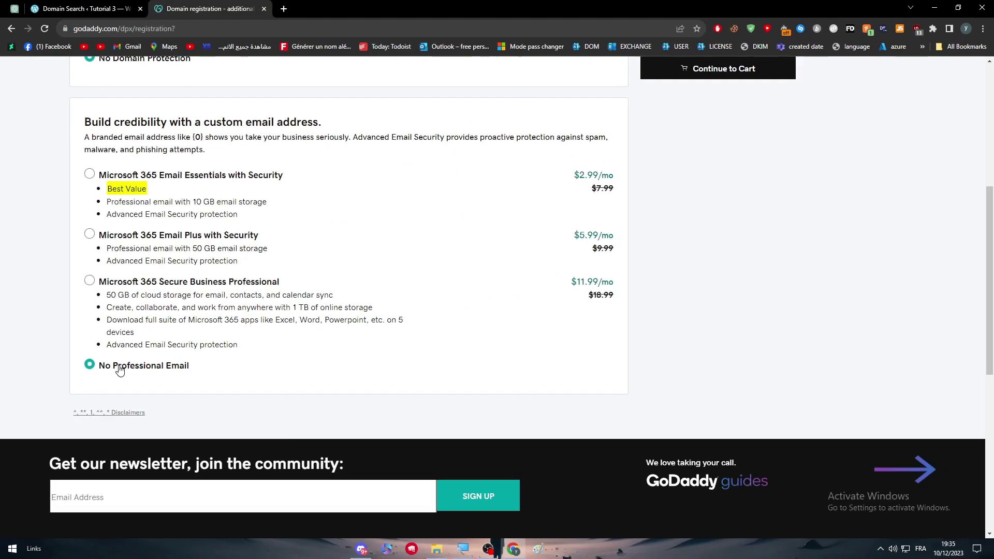
{"action": "scroll", "coordinate": [179, 288], "scroll_direction": "up", "scroll_amount": 5}
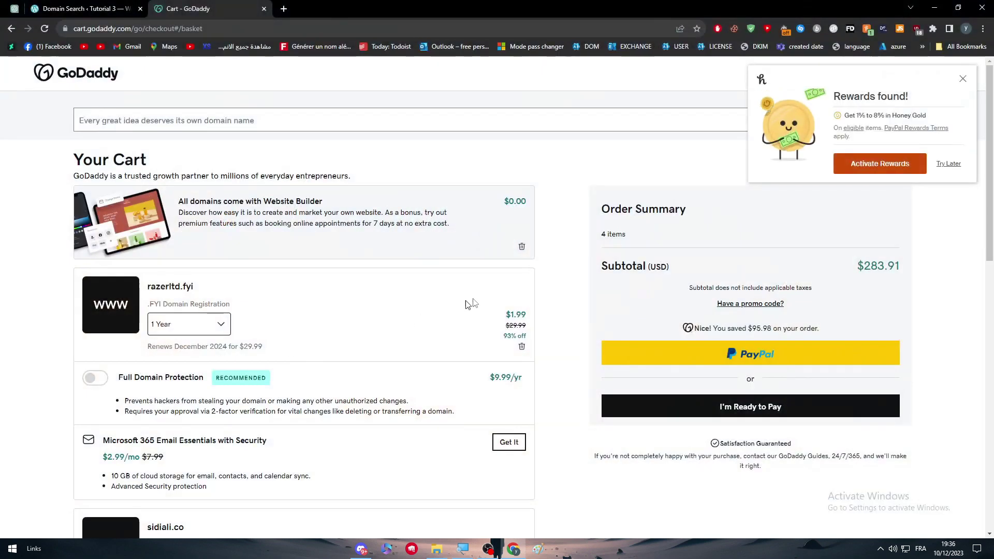
- Dismiss the Honey popup and remove Website Builder, razerltd.fyi and sidiali.co from the cart
{"action": "left_click", "coordinate": [962, 78]}
{"action": "scroll", "coordinate": [319, 233], "scroll_direction": "down", "scroll_amount": 7}
{"action": "scroll", "coordinate": [319, 233], "scroll_direction": "up", "scroll_amount": 5}
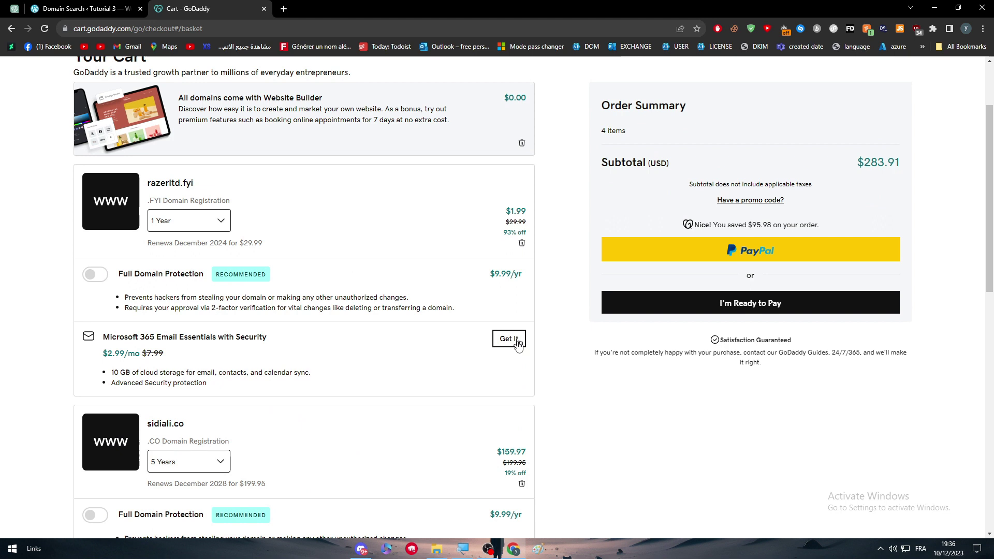
{"action": "left_click", "coordinate": [522, 145]}
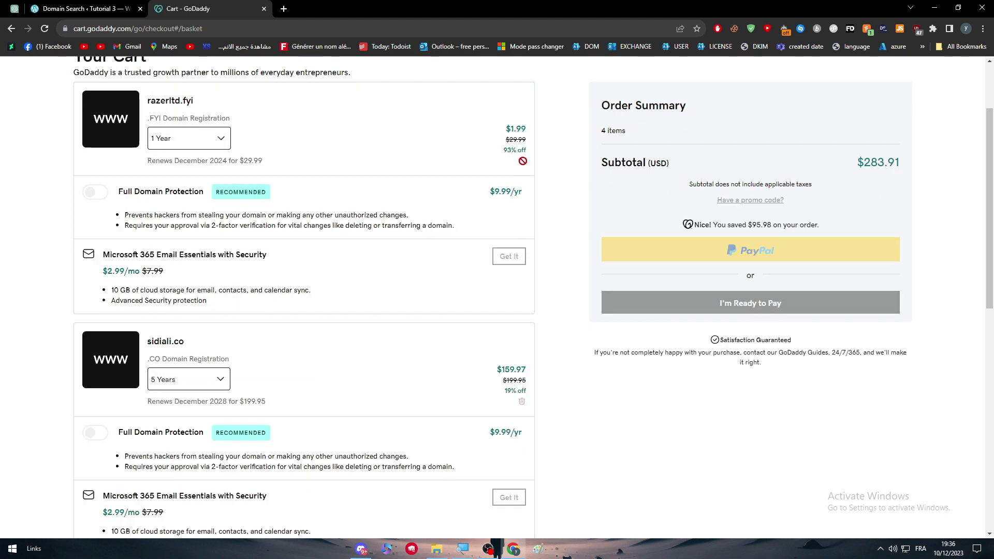
{"action": "left_click", "coordinate": [521, 161]}
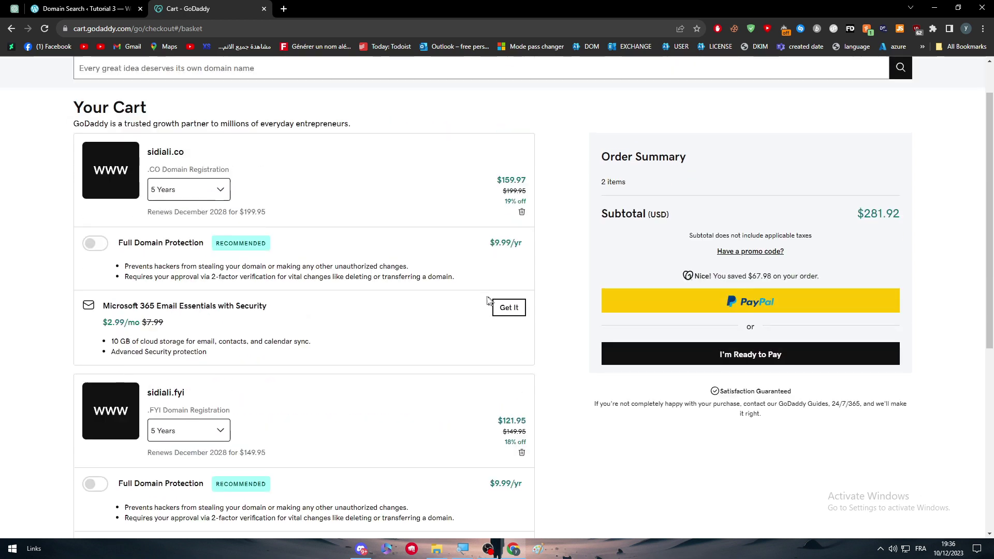
{"action": "left_click", "coordinate": [521, 212]}
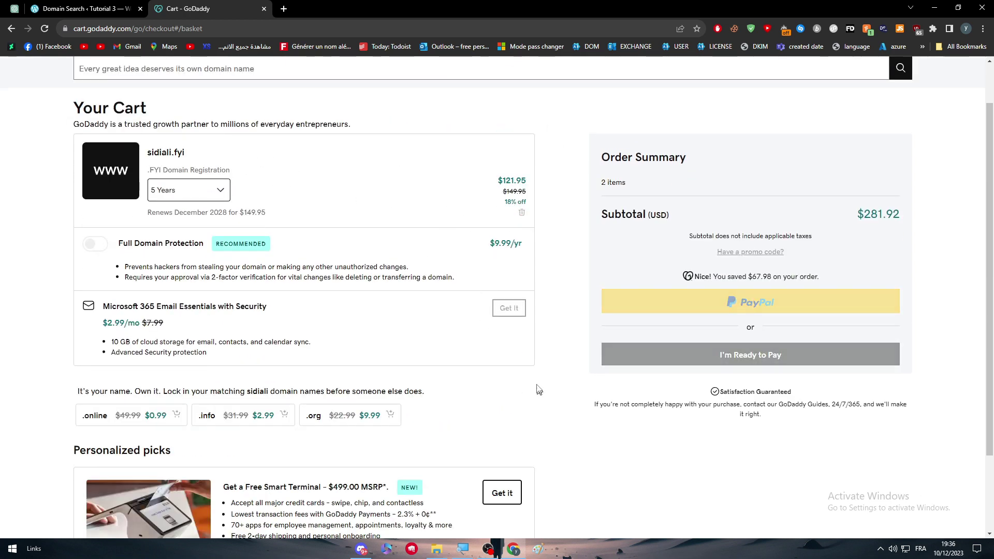
- Set sidiali.fyi to a 1-year term at $1.99 and proceed to payment
{"action": "scroll", "coordinate": [368, 167], "scroll_direction": "up", "scroll_amount": 1}
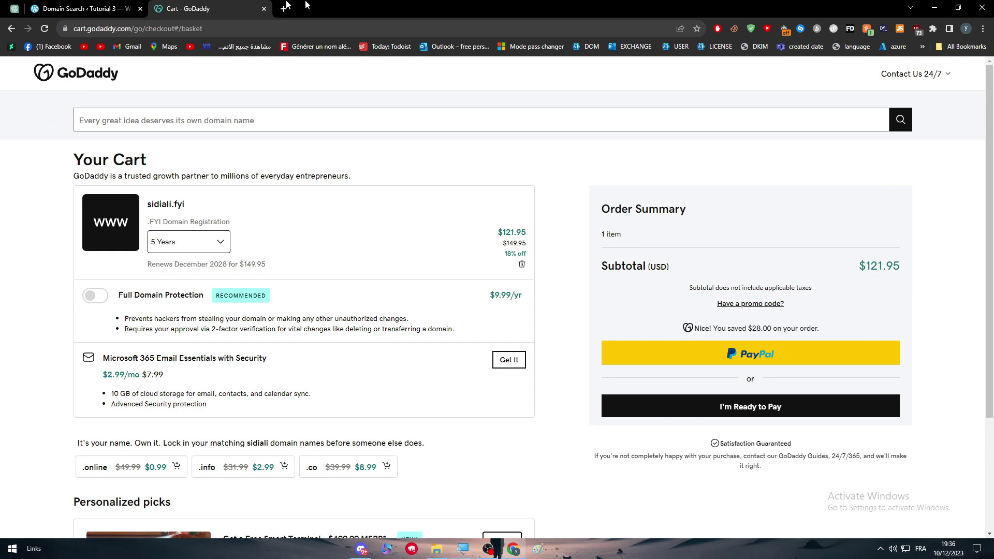
{"action": "left_click", "coordinate": [170, 249]}
{"action": "left_click", "coordinate": [173, 261]}
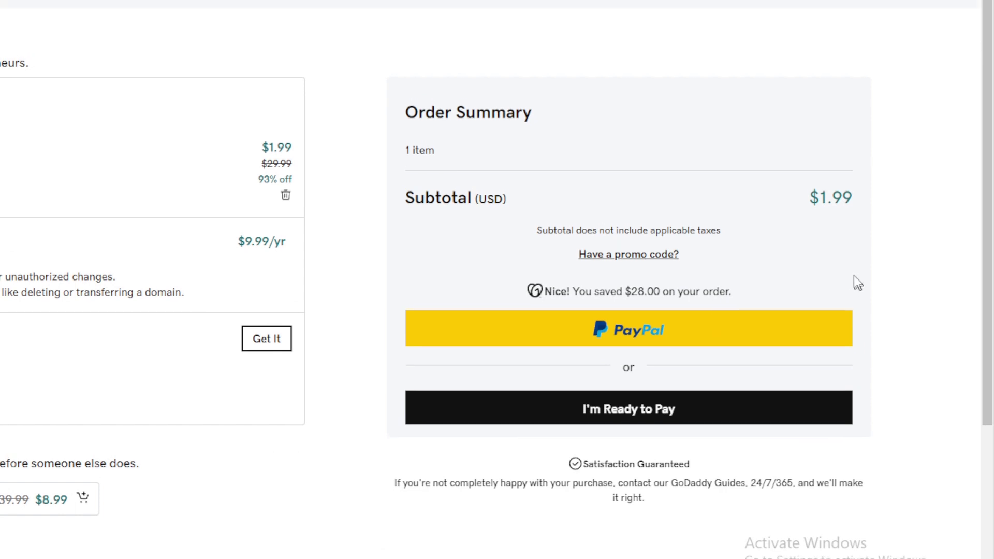
{"action": "left_click", "coordinate": [758, 394]}
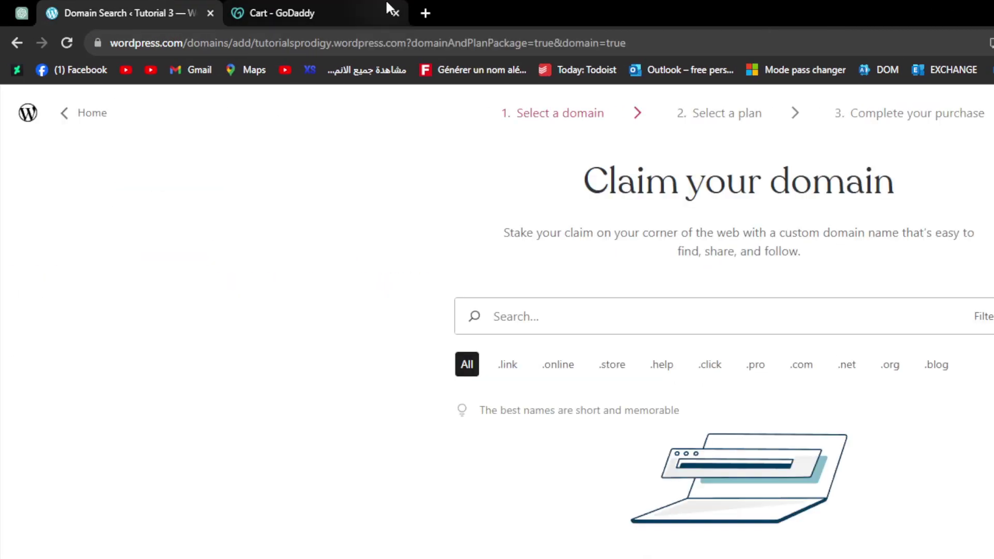
- Close the cart, reload godaddy.com in a new tab and go to My Products, showing titanltd.store
{"action": "left_click", "coordinate": [395, 13]}
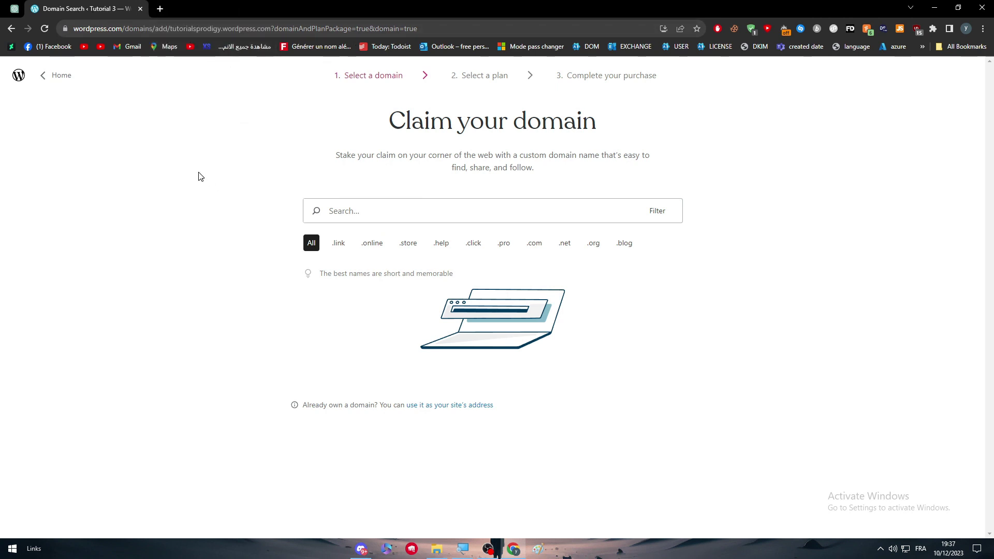
{"action": "left_click", "coordinate": [159, 11]}
{"action": "type", "text": "god"}
{"action": "key", "text": "Return"}
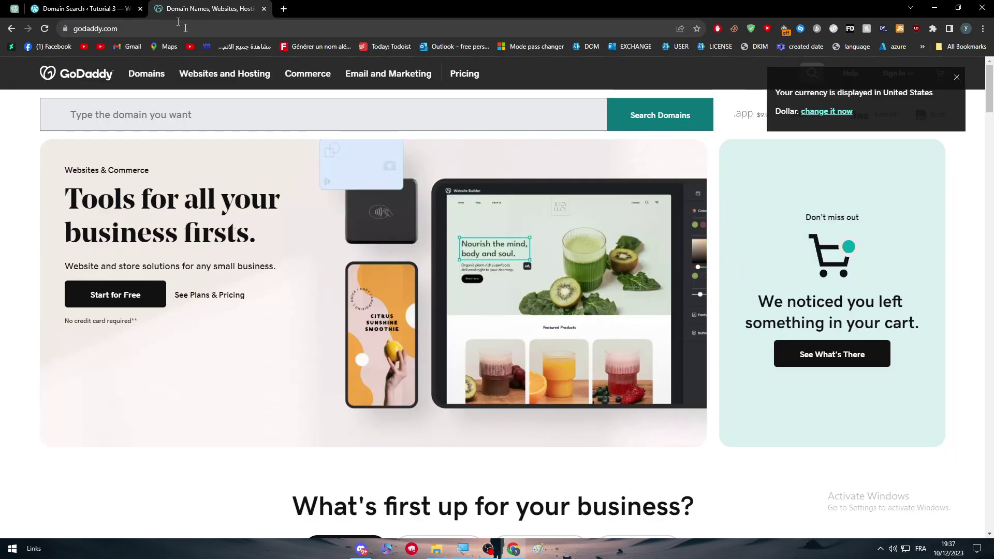
{"action": "left_click", "coordinate": [899, 73]}
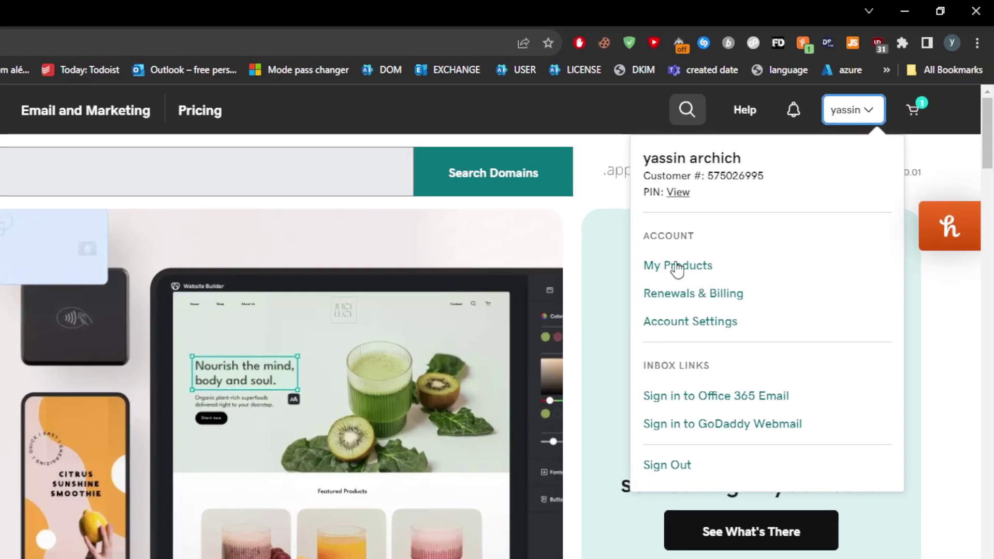
{"action": "left_click", "coordinate": [677, 266]}
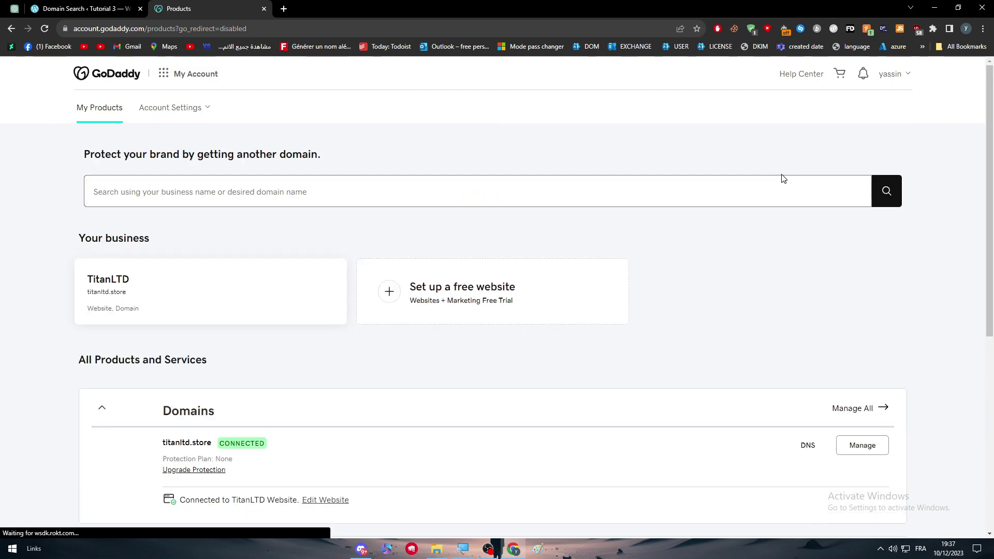
{"action": "scroll", "coordinate": [787, 173], "scroll_direction": "down", "scroll_amount": 4}
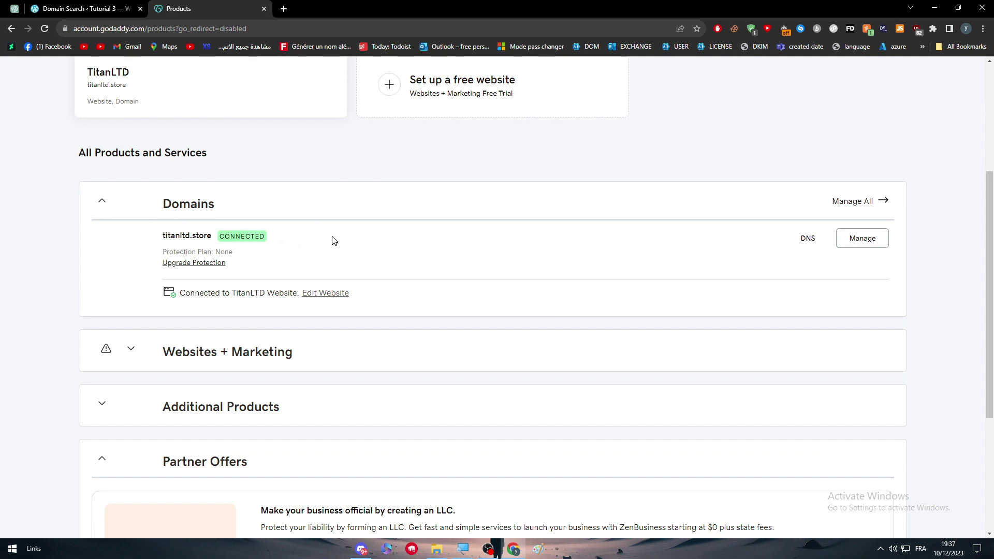
- Copy titanltd.store from GoDaddy My Products and search for it in WordPress.com's domain search
{"action": "left_click", "coordinate": [83, 9]}
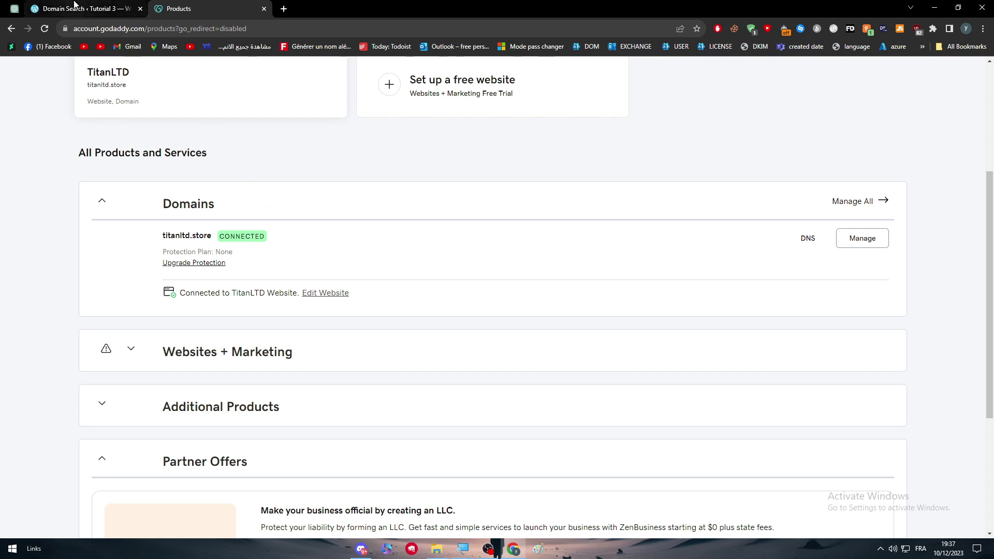
{"action": "left_click", "coordinate": [238, 8]}
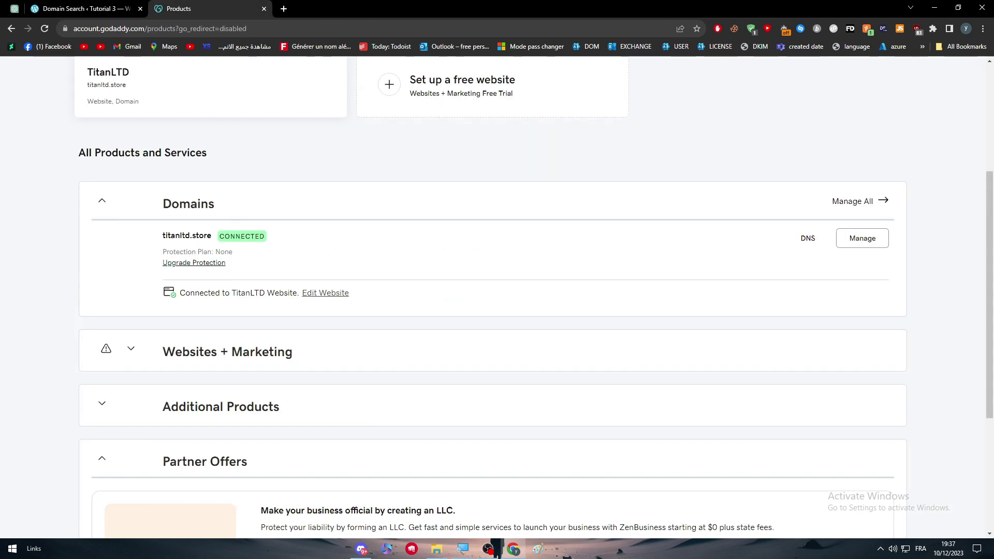
{"action": "left_click_drag", "start_coordinate": [162, 235], "coordinate": [211, 236]}
{"action": "key", "text": "ctrl+c"}
{"action": "left_click", "coordinate": [83, 8]}
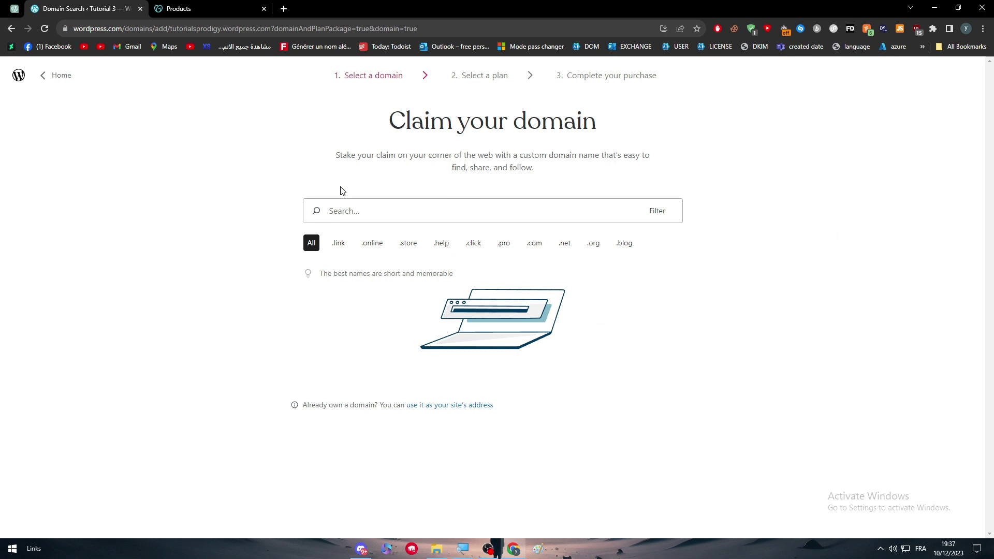
{"action": "left_click", "coordinate": [343, 210]}
{"action": "key", "text": "ctrl+v"}
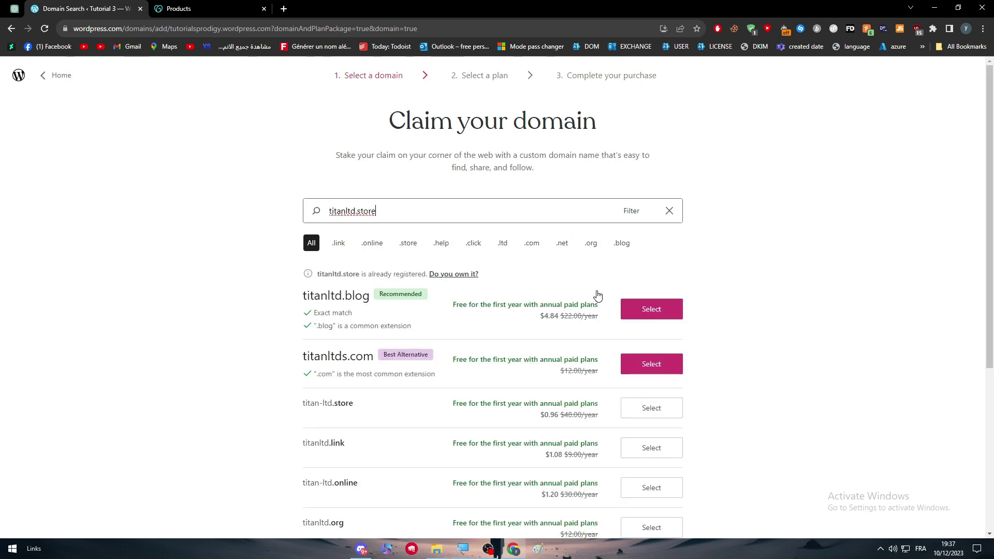
- Choose 'Do you own it?' for titanltd.store, checking it against the GoDaddy products list
{"action": "left_click", "coordinate": [456, 274]}
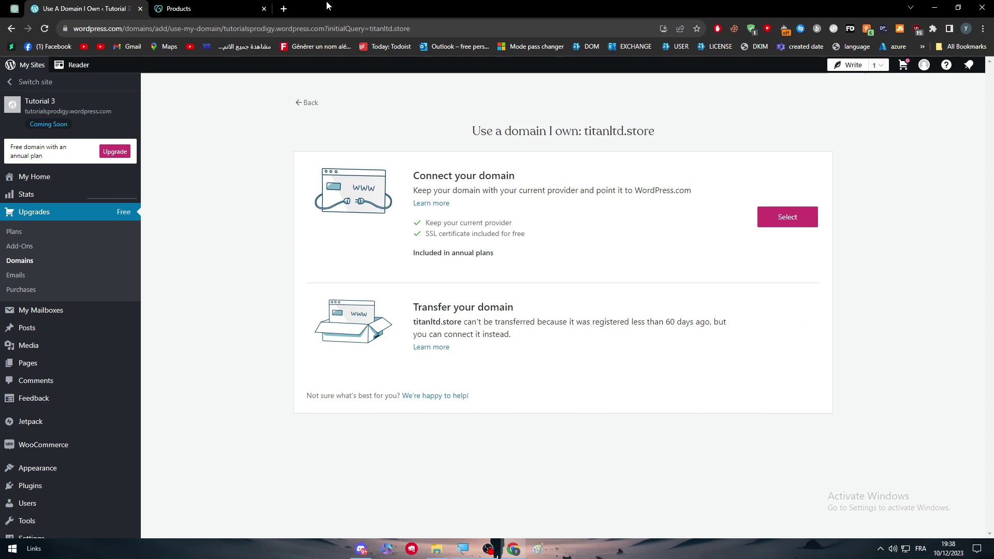
{"action": "left_click", "coordinate": [178, 9]}
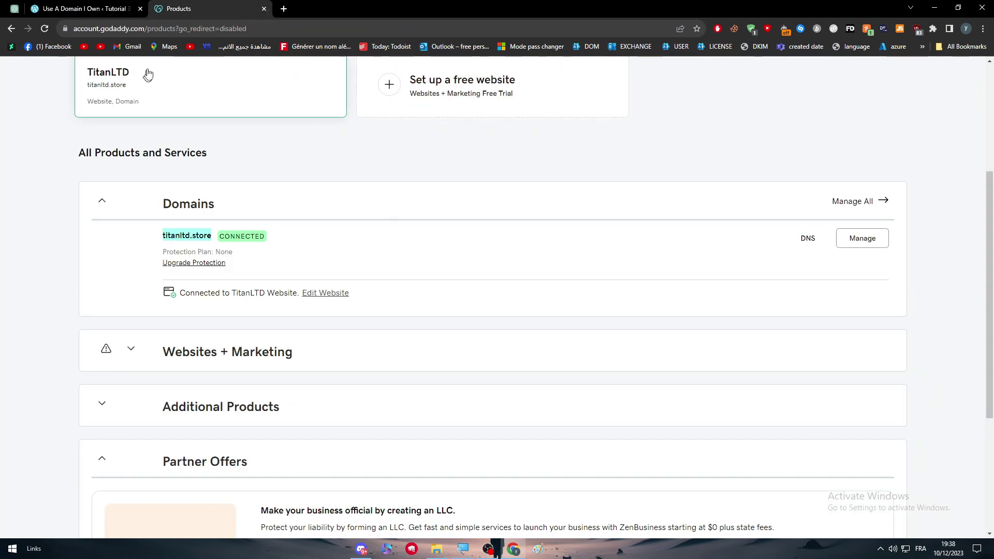
{"action": "left_click", "coordinate": [96, 4]}
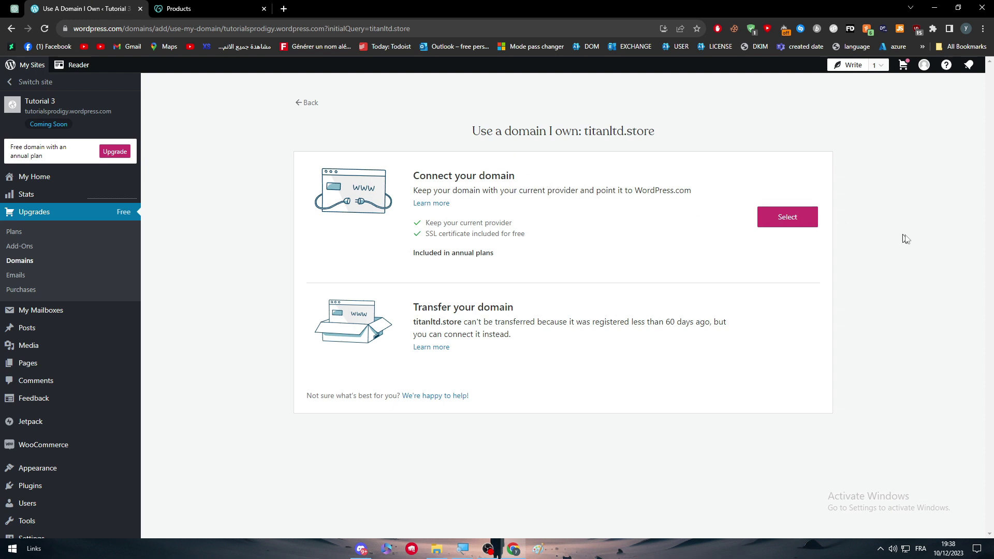
- Connect titanltd.store and keep the Premium plan at a one-year term in checkout
{"action": "left_click", "coordinate": [780, 223]}
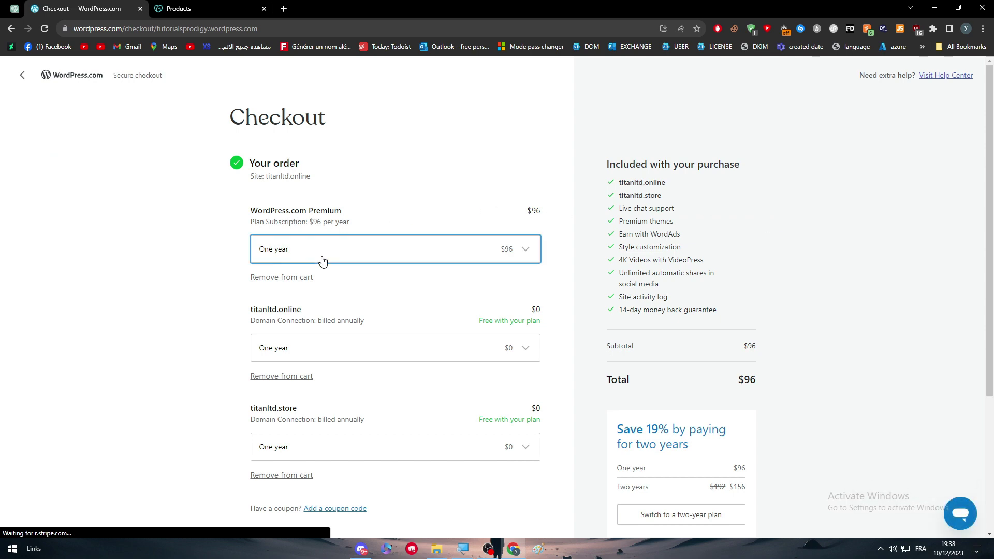
{"action": "left_click", "coordinate": [322, 260]}
{"action": "left_click", "coordinate": [370, 257]}
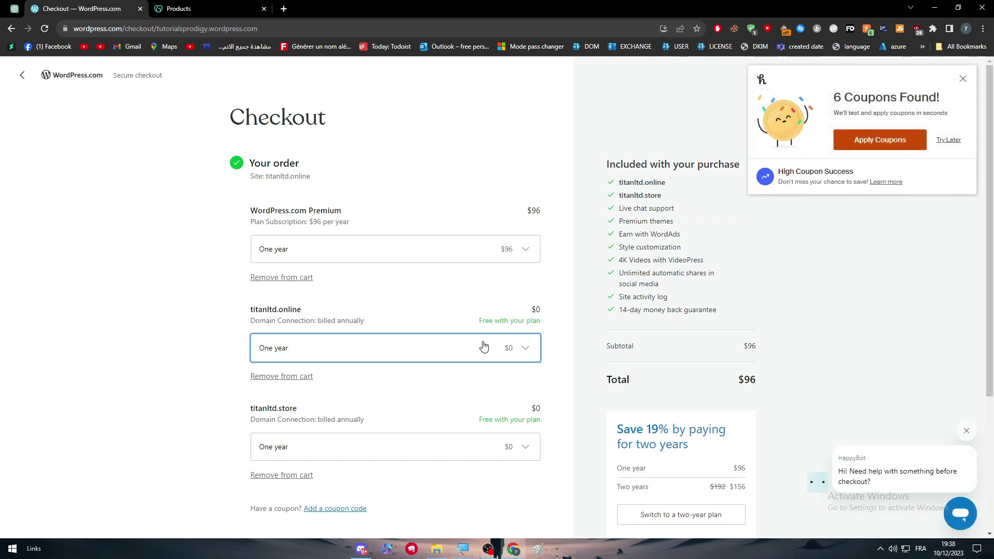
{"action": "scroll", "coordinate": [512, 311], "scroll_direction": "down", "scroll_amount": 4}
{"action": "scroll", "coordinate": [466, 284], "scroll_direction": "up", "scroll_amount": 4}
{"action": "left_click", "coordinate": [344, 249]}
{"action": "left_click", "coordinate": [343, 249]}
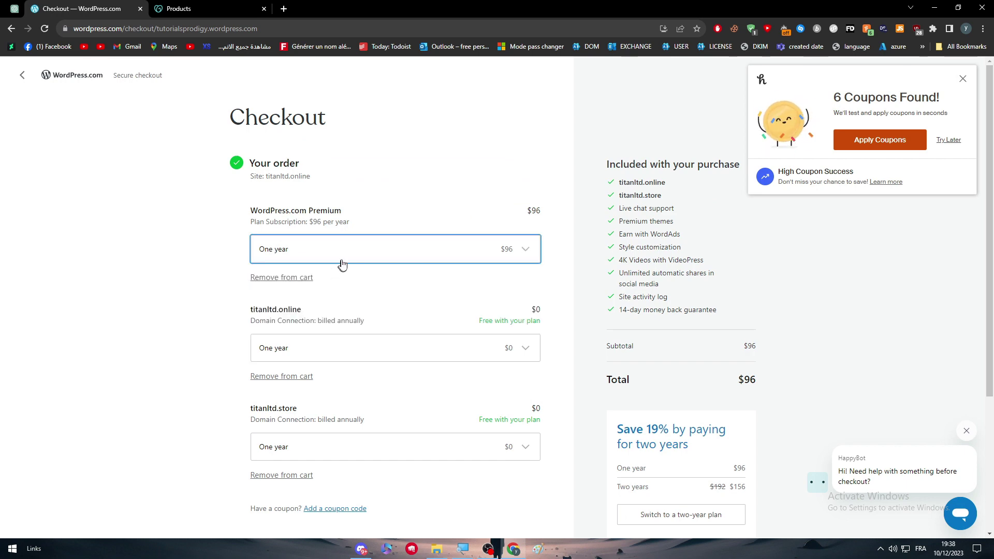
{"action": "left_click", "coordinate": [342, 263]}
{"action": "left_click", "coordinate": [350, 253]}
- Dismiss the coupon popup and scroll down to the billing information section
{"action": "scroll", "coordinate": [292, 197], "scroll_direction": "down", "scroll_amount": 3}
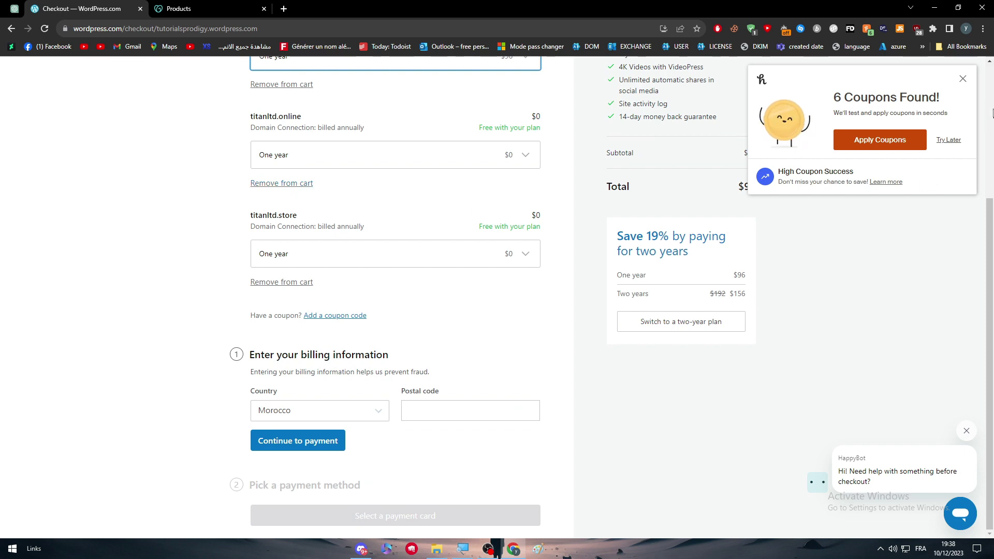
{"action": "left_click", "coordinate": [962, 78]}
{"action": "scroll", "coordinate": [716, 191], "scroll_direction": "up", "scroll_amount": 4}
{"action": "scroll", "coordinate": [627, 207], "scroll_direction": "down", "scroll_amount": 3}
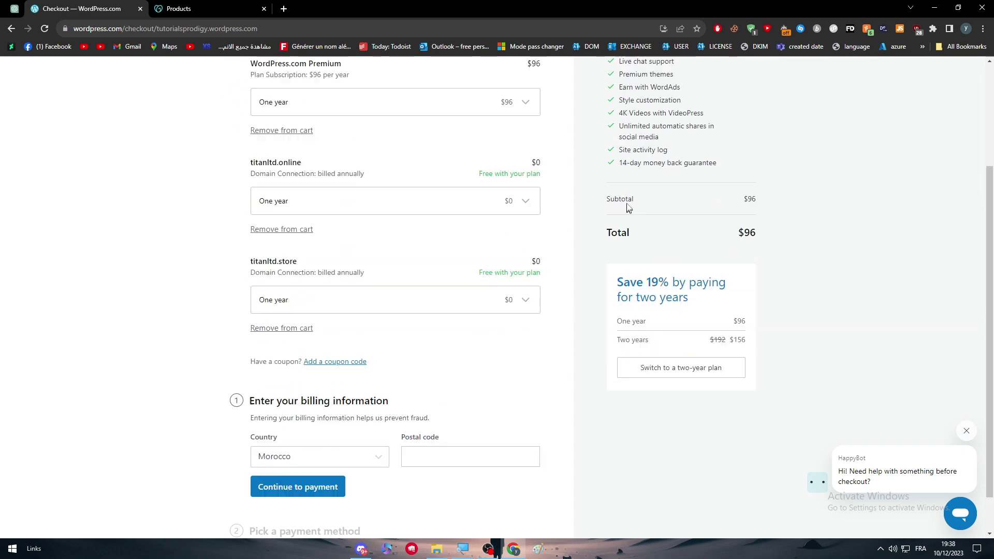
{"action": "scroll", "coordinate": [628, 207], "scroll_direction": "up", "scroll_amount": 2}
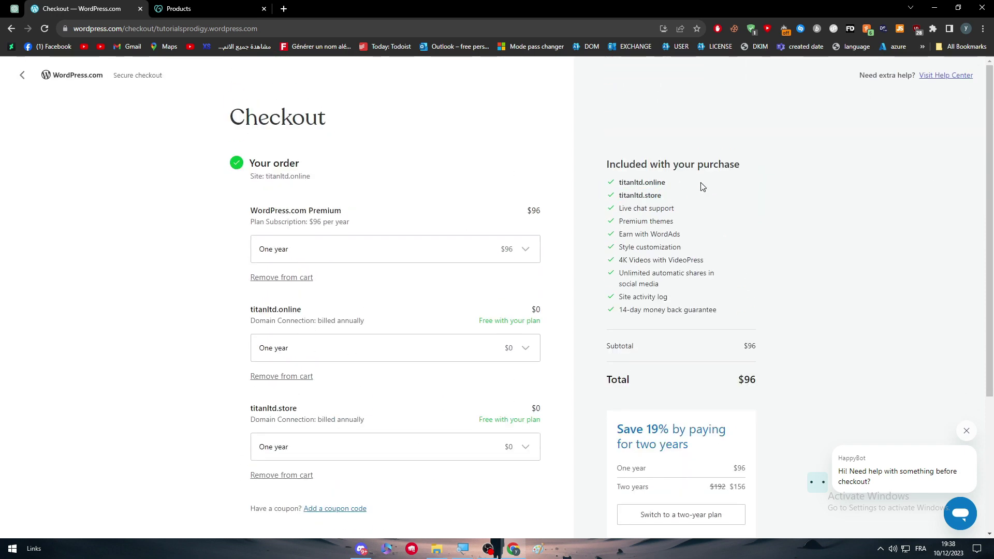
{"action": "scroll", "coordinate": [693, 187], "scroll_direction": "down", "scroll_amount": 1}
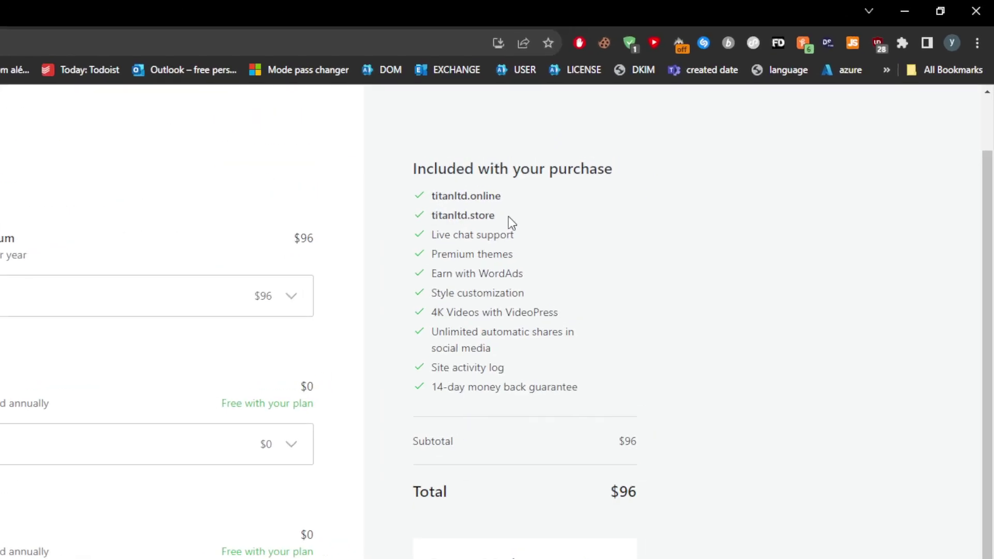
{"action": "scroll", "coordinate": [508, 216], "scroll_direction": "down", "scroll_amount": 1}
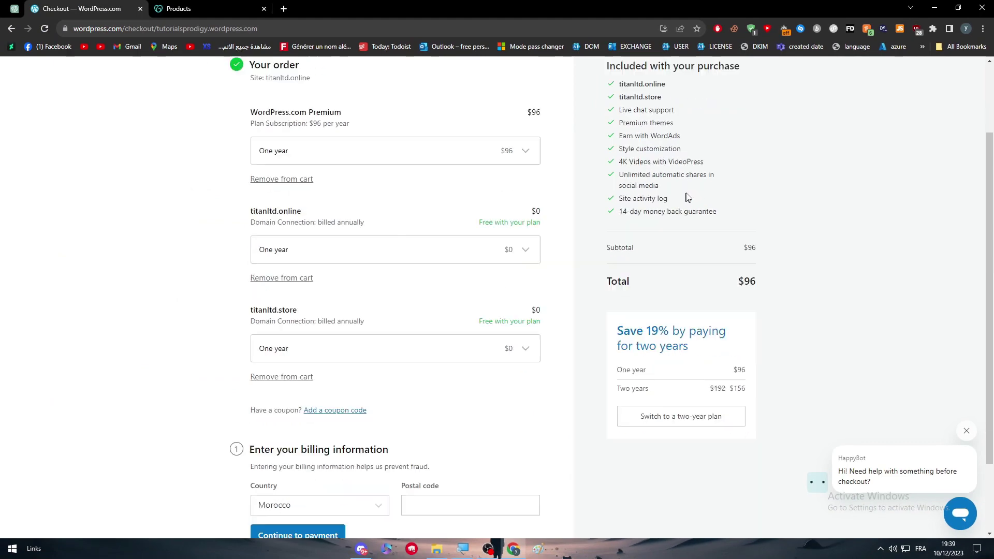
{"action": "scroll", "coordinate": [687, 198], "scroll_direction": "down", "scroll_amount": 2}
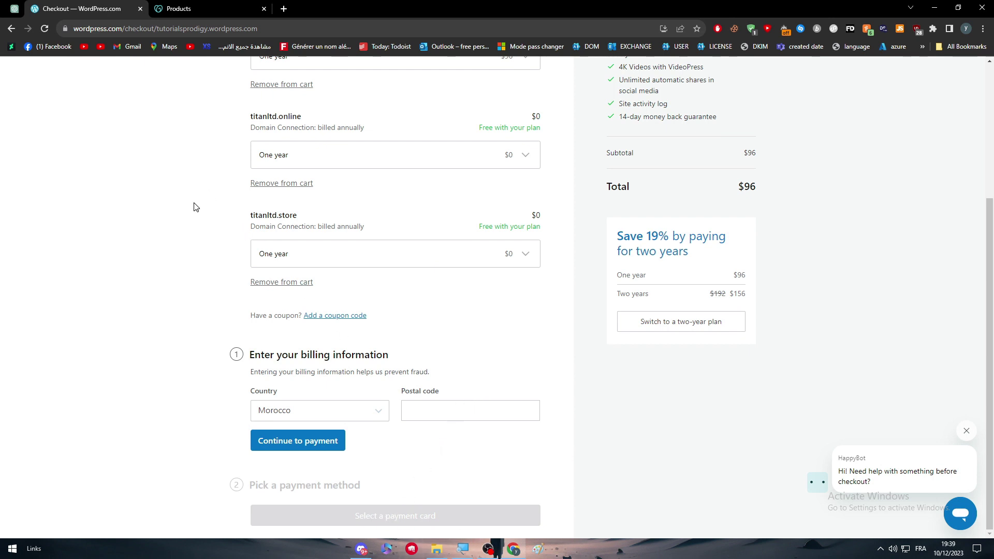
- Open titanltd.store's DNS records in GoDaddy and close the TTL tooltip
{"action": "left_click", "coordinate": [223, 8]}
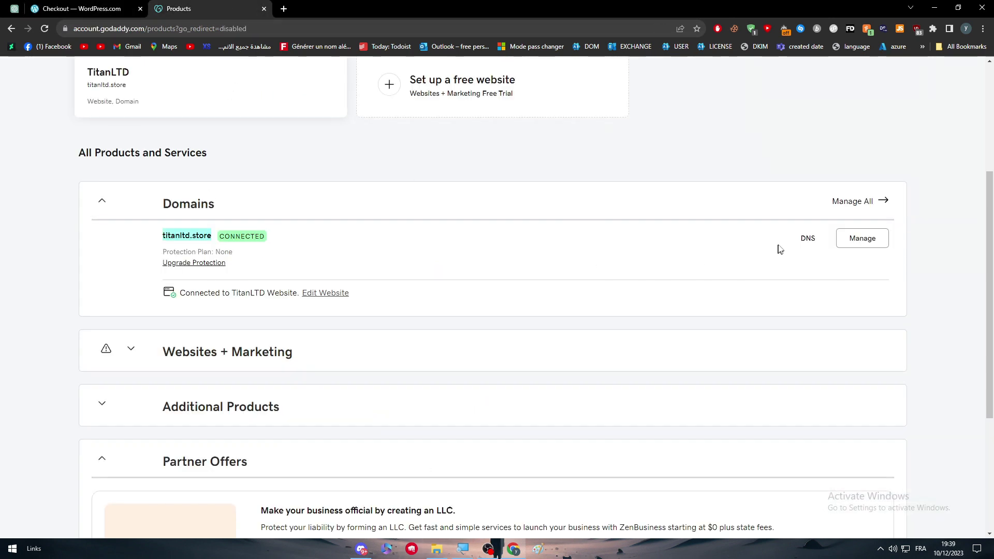
{"action": "left_click", "coordinate": [800, 240]}
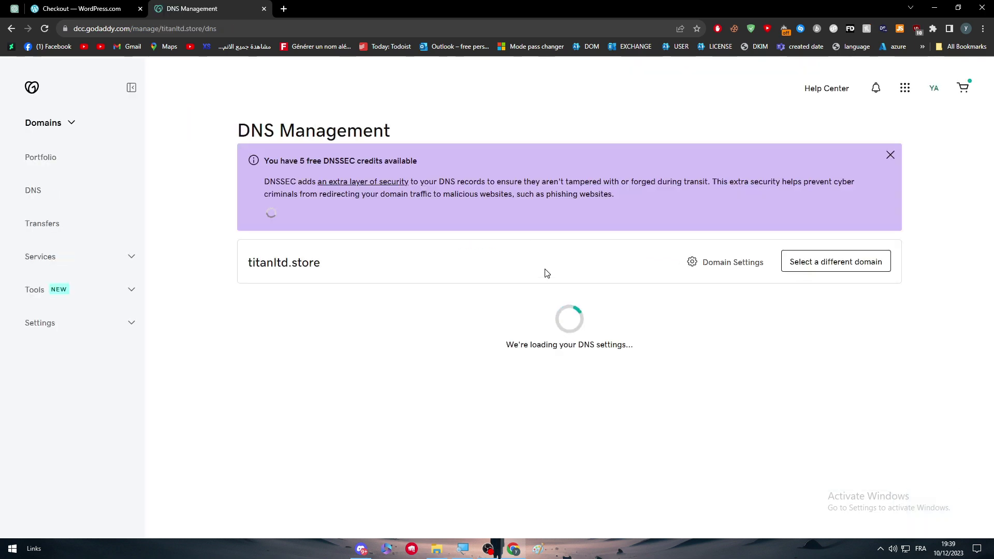
{"action": "scroll", "coordinate": [526, 274], "scroll_direction": "down", "scroll_amount": 5}
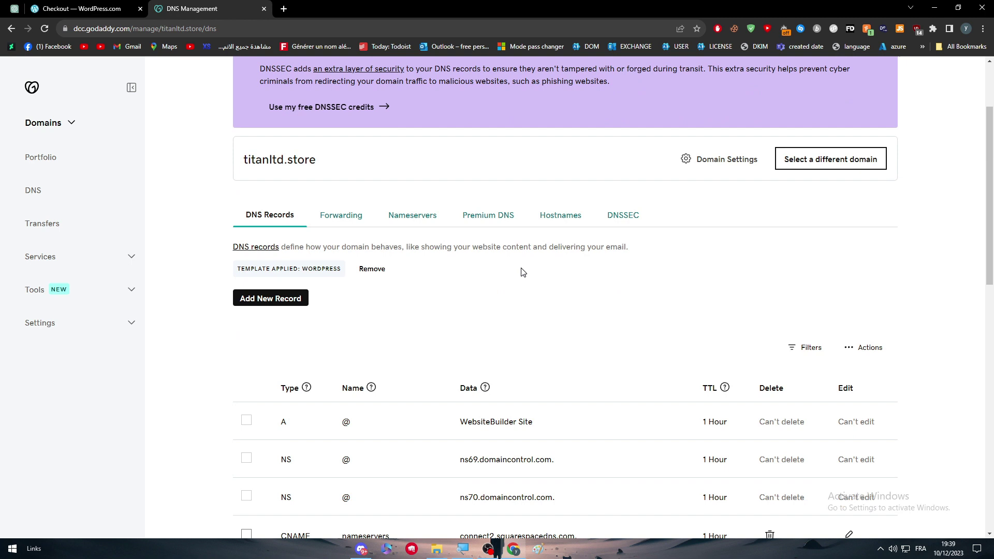
{"action": "left_click", "coordinate": [571, 243]}
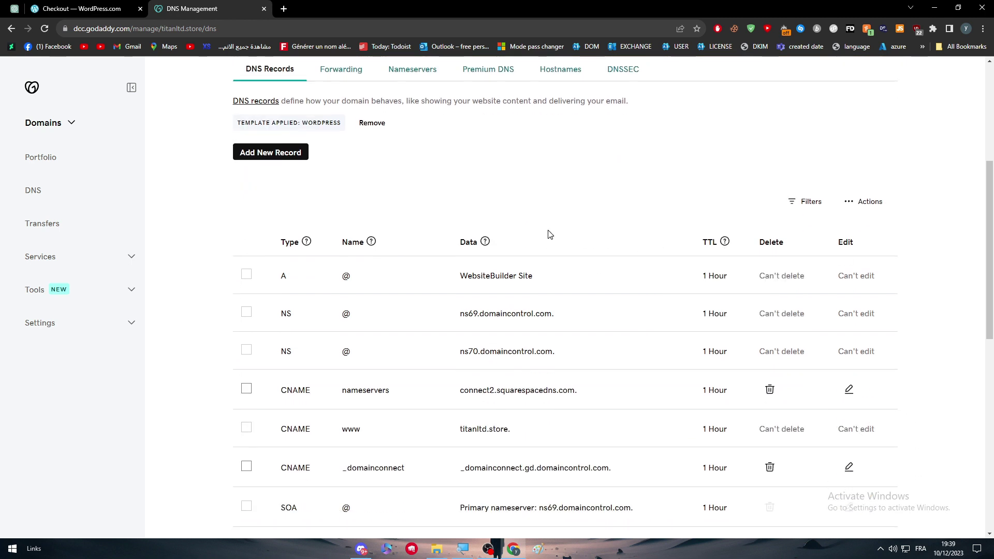
- Search 'wordpress dns' in a new tab and open the Manage Your DNS Records support article
{"action": "left_click", "coordinate": [284, 8]}
{"action": "type", "text": "wordpres"}
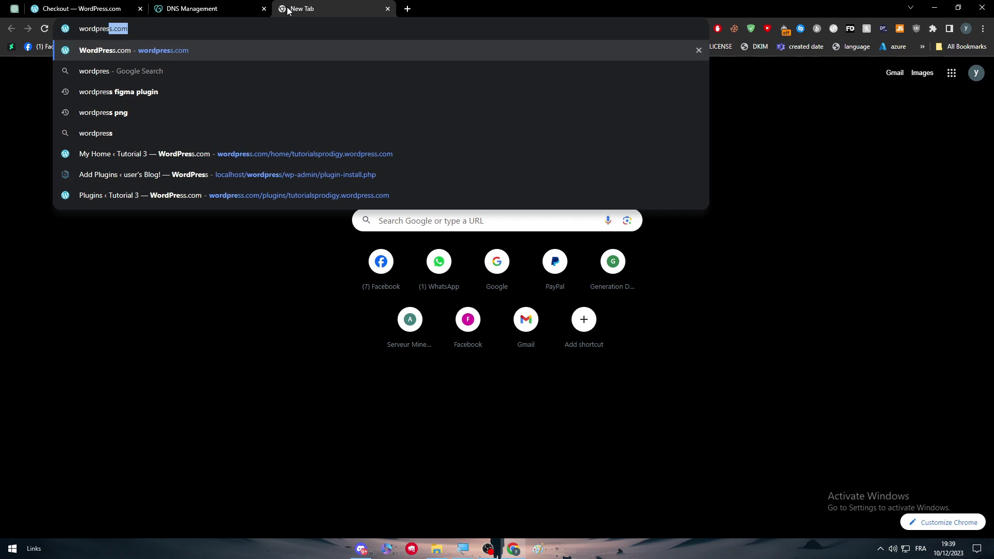
{"action": "type", "text": "s dns"}
{"action": "key", "text": "Return"}
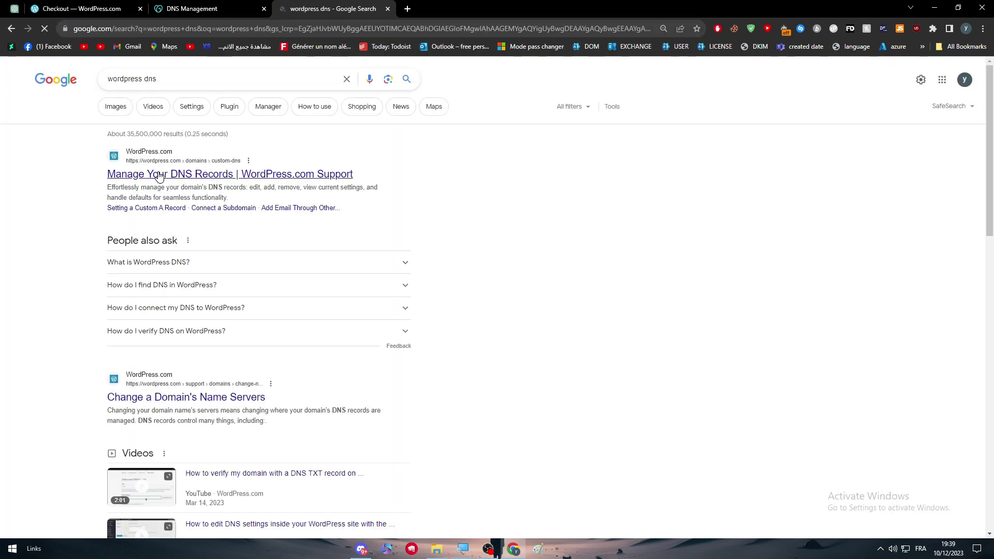
{"action": "left_click", "coordinate": [159, 177]}
- View the guide's Domains screenshot at full size, then return to the article
{"action": "scroll", "coordinate": [362, 218], "scroll_direction": "down", "scroll_amount": 3}
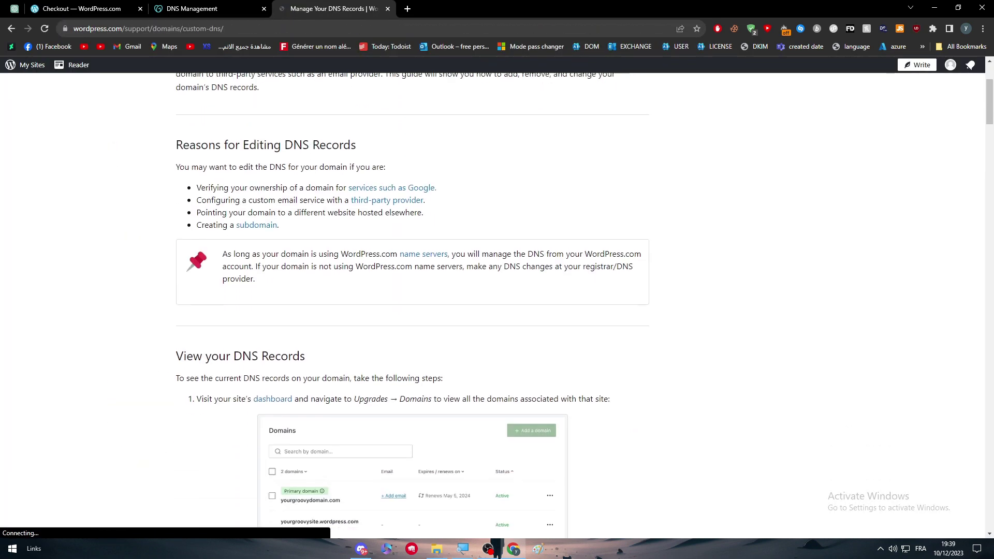
{"action": "scroll", "coordinate": [325, 337], "scroll_direction": "down", "scroll_amount": 3}
{"action": "left_click", "coordinate": [325, 339]}
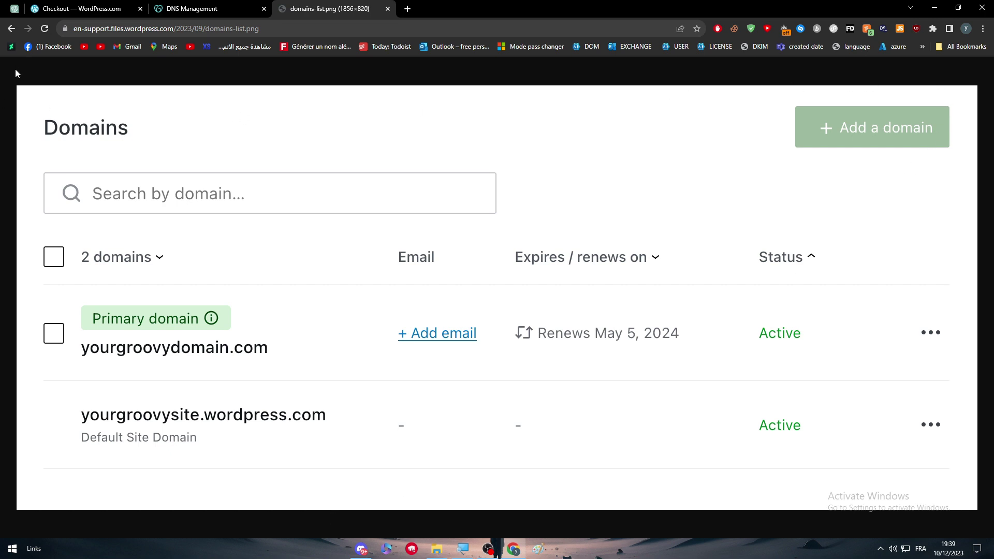
{"action": "left_click", "coordinate": [11, 29]}
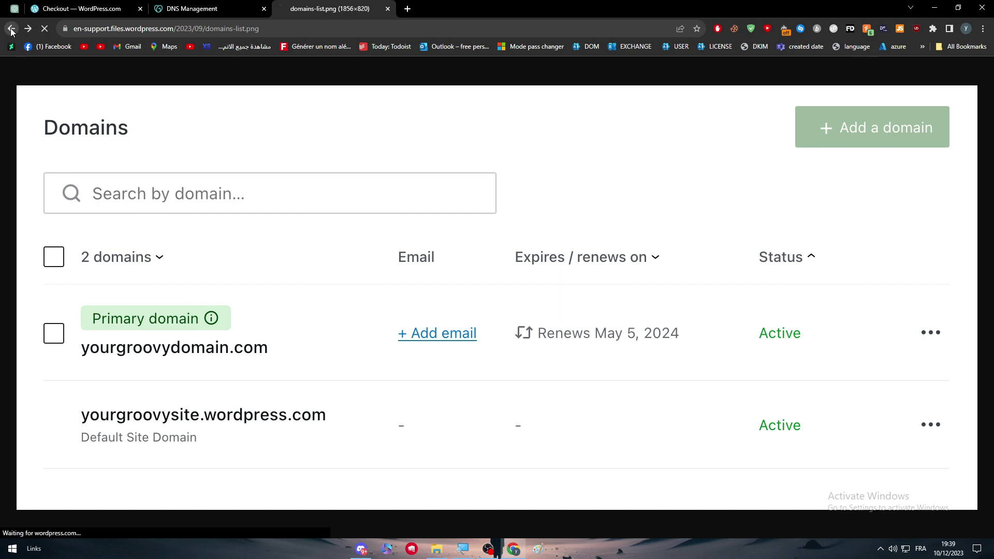
- Enlarge the example DNS records screenshot and compare it against the GoDaddy DNS records
{"action": "scroll", "coordinate": [318, 154], "scroll_direction": "down", "scroll_amount": 15}
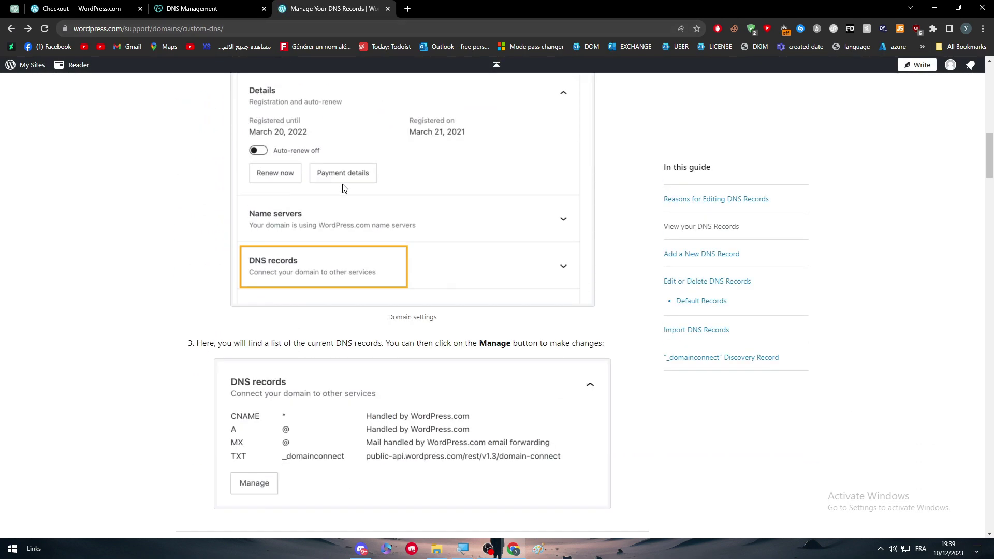
{"action": "scroll", "coordinate": [302, 237], "scroll_direction": "down", "scroll_amount": 3}
{"action": "left_click", "coordinate": [312, 270]}
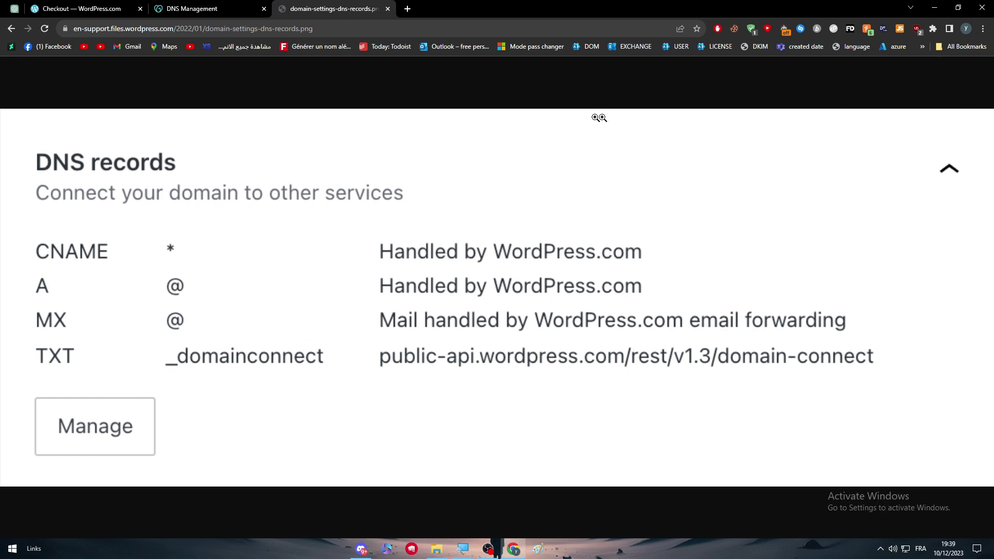
{"action": "left_click", "coordinate": [244, 10]}
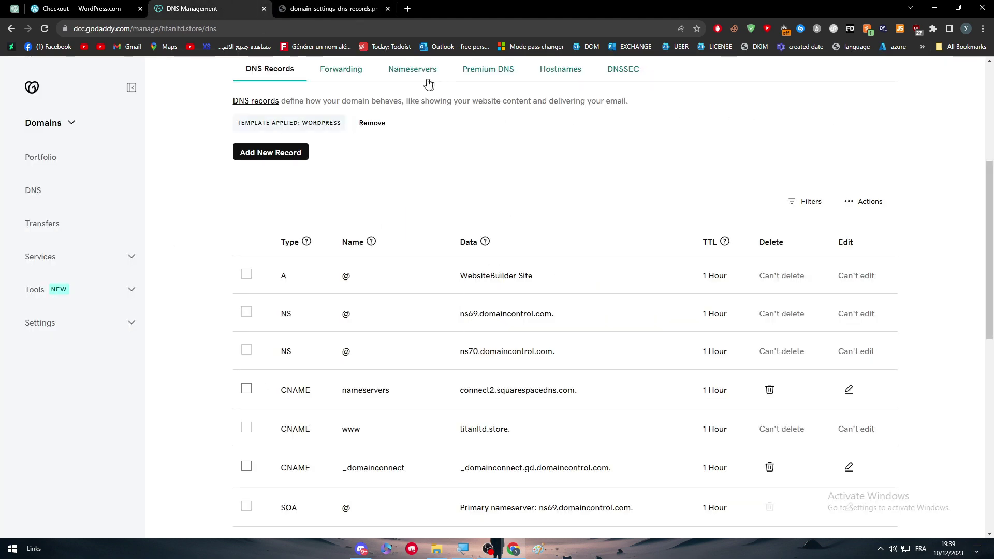
{"action": "left_click", "coordinate": [332, 9]}
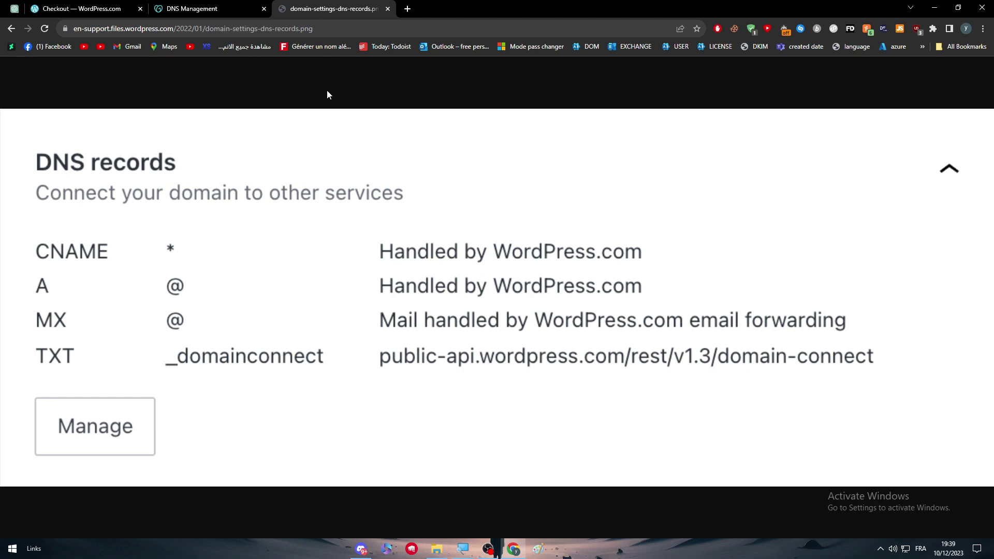
{"action": "left_click", "coordinate": [14, 33]}
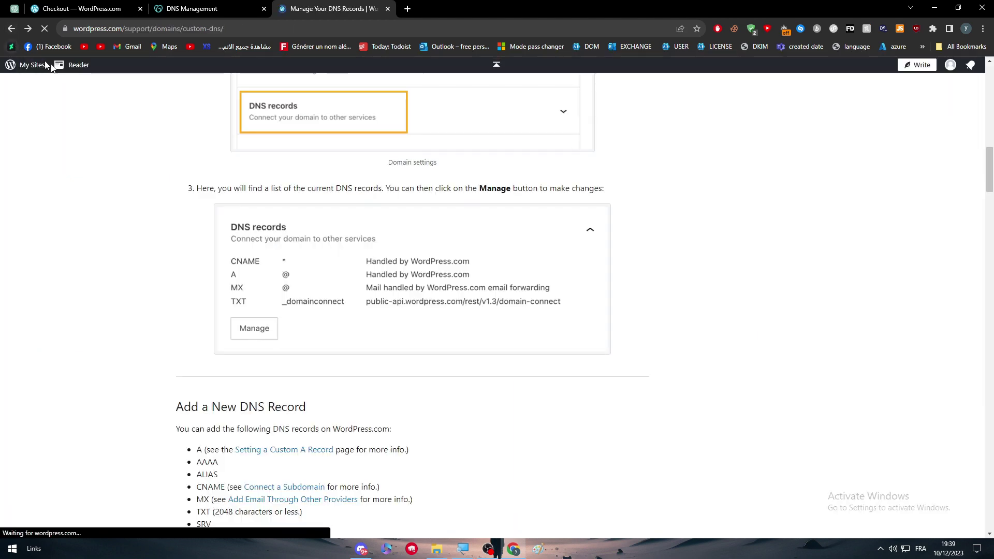
{"action": "scroll", "coordinate": [255, 224], "scroll_direction": "down", "scroll_amount": 5}
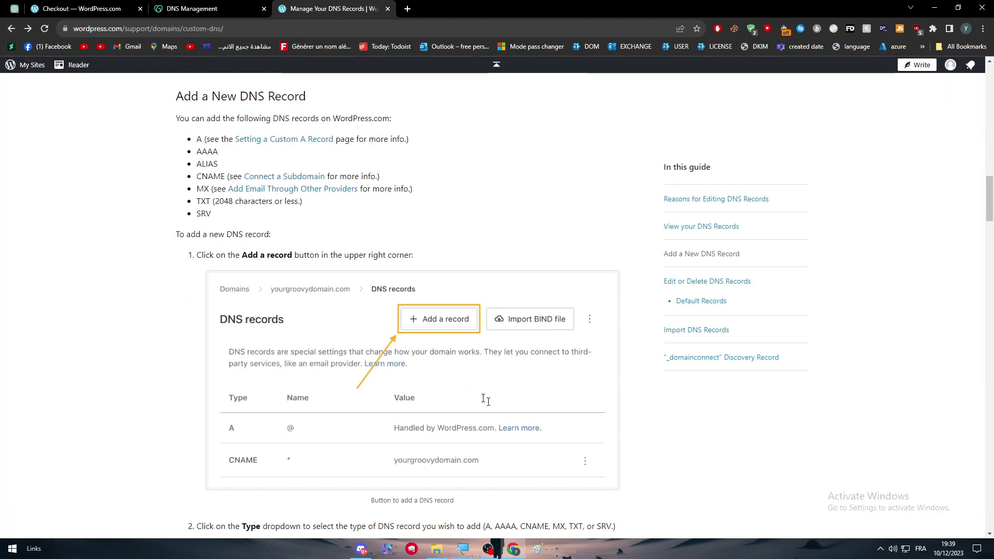
{"action": "scroll", "coordinate": [421, 327], "scroll_direction": "down", "scroll_amount": 10}
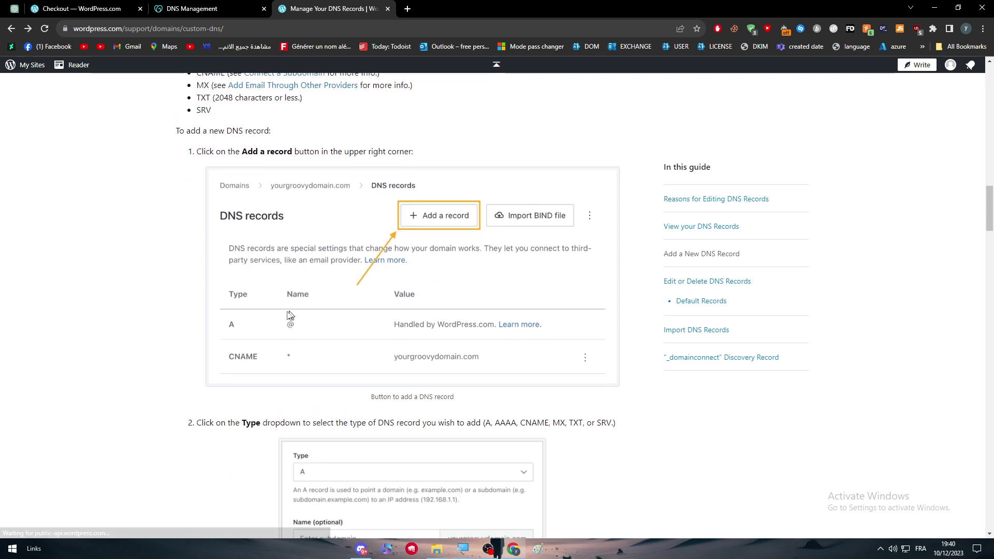
{"action": "scroll", "coordinate": [379, 274], "scroll_direction": "down", "scroll_amount": 10}
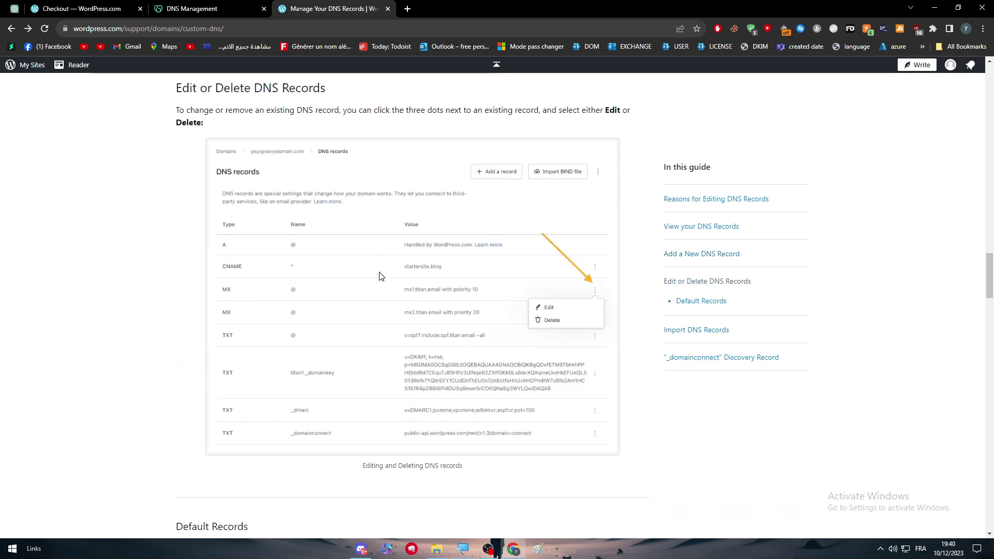
{"action": "scroll", "coordinate": [430, 305], "scroll_direction": "up", "scroll_amount": 8}
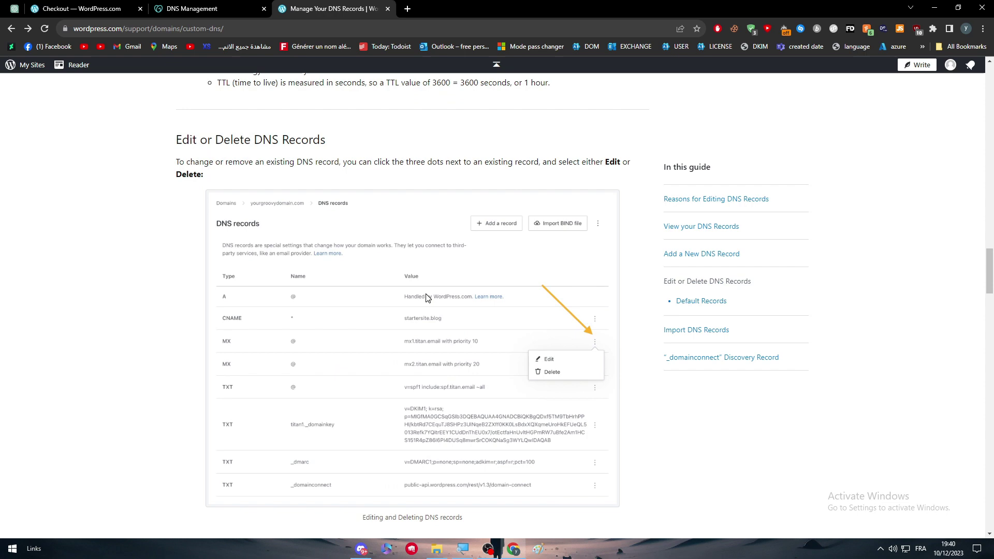
{"action": "scroll", "coordinate": [406, 311], "scroll_direction": "up", "scroll_amount": 10}
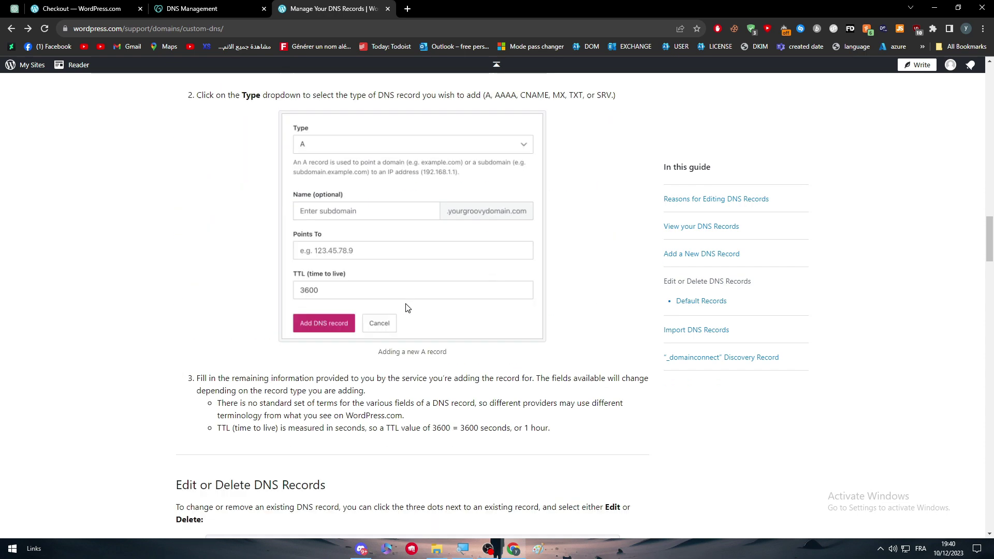
{"action": "scroll", "coordinate": [392, 296], "scroll_direction": "down", "scroll_amount": 7}
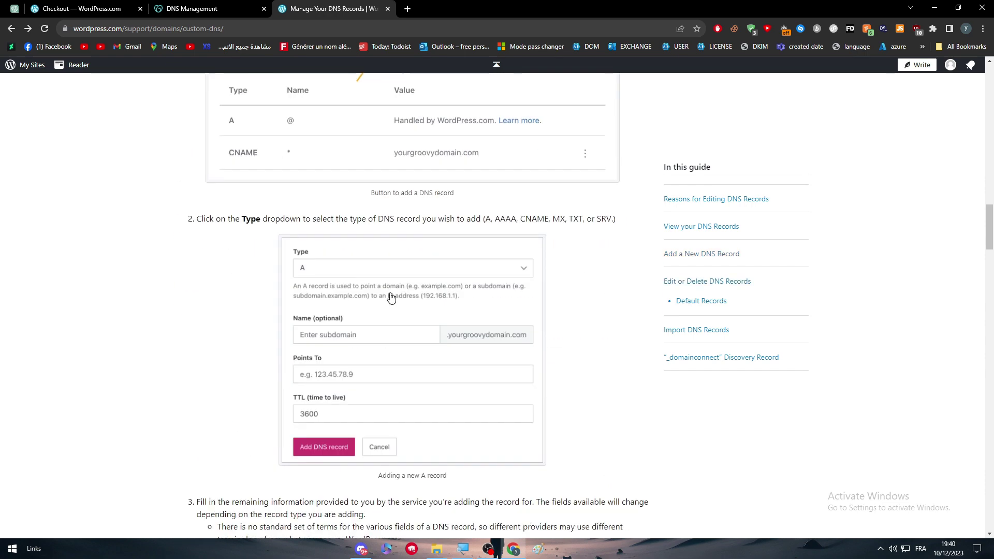
{"action": "scroll", "coordinate": [390, 295], "scroll_direction": "up", "scroll_amount": 6}
{"action": "scroll", "coordinate": [390, 294], "scroll_direction": "up", "scroll_amount": 3}
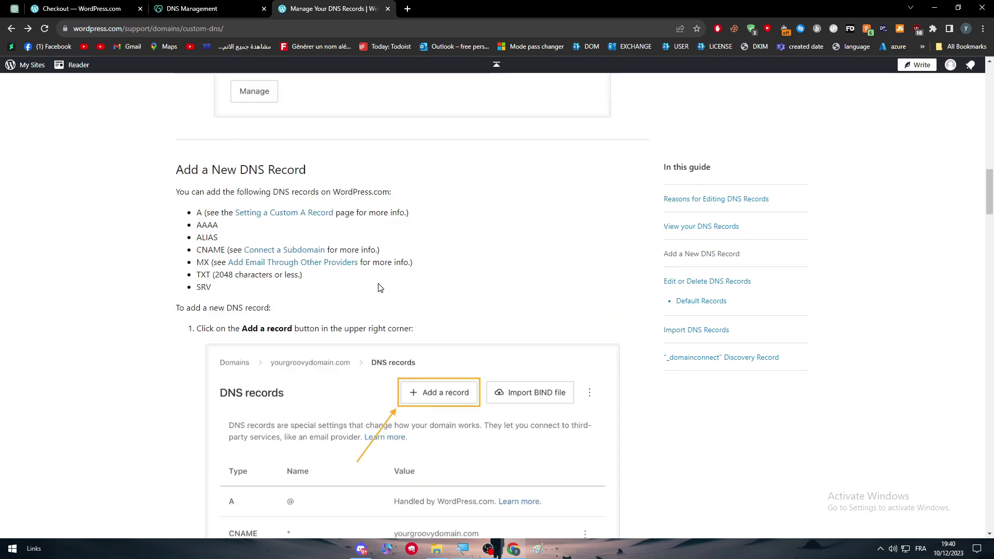
{"action": "scroll", "coordinate": [383, 290], "scroll_direction": "down", "scroll_amount": 13}
{"action": "scroll", "coordinate": [388, 295], "scroll_direction": "down", "scroll_amount": 6}
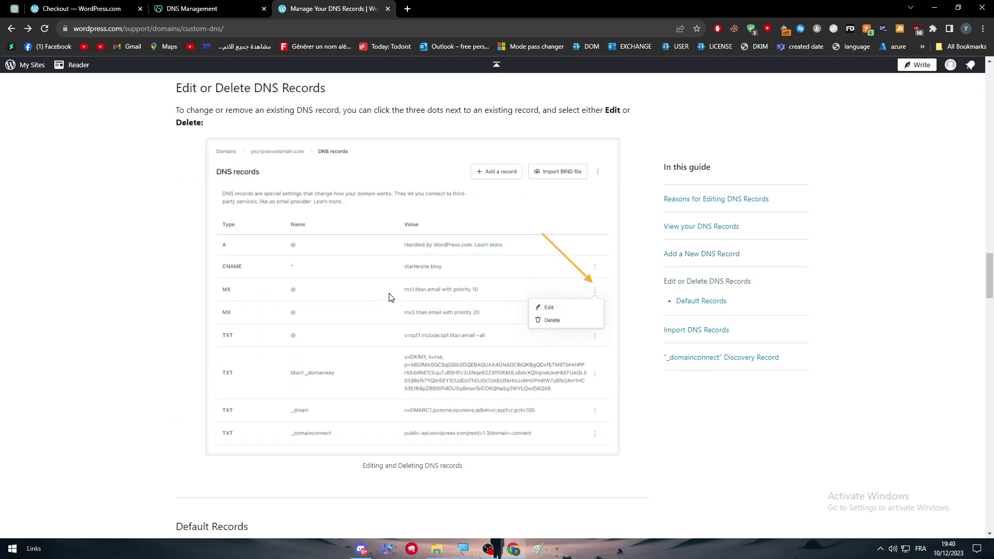
{"action": "scroll", "coordinate": [388, 295], "scroll_direction": "up", "scroll_amount": 2}
{"action": "scroll", "coordinate": [389, 295], "scroll_direction": "down", "scroll_amount": 7}
{"action": "scroll", "coordinate": [390, 288], "scroll_direction": "down", "scroll_amount": 10}
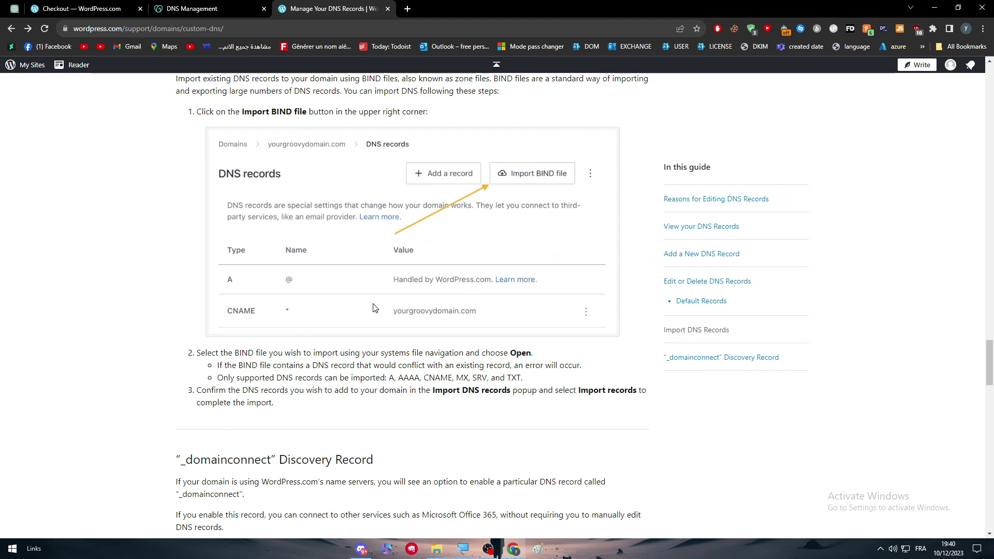
{"action": "scroll", "coordinate": [375, 307], "scroll_direction": "down", "scroll_amount": 3}
{"action": "scroll", "coordinate": [402, 332], "scroll_direction": "down", "scroll_amount": 6}
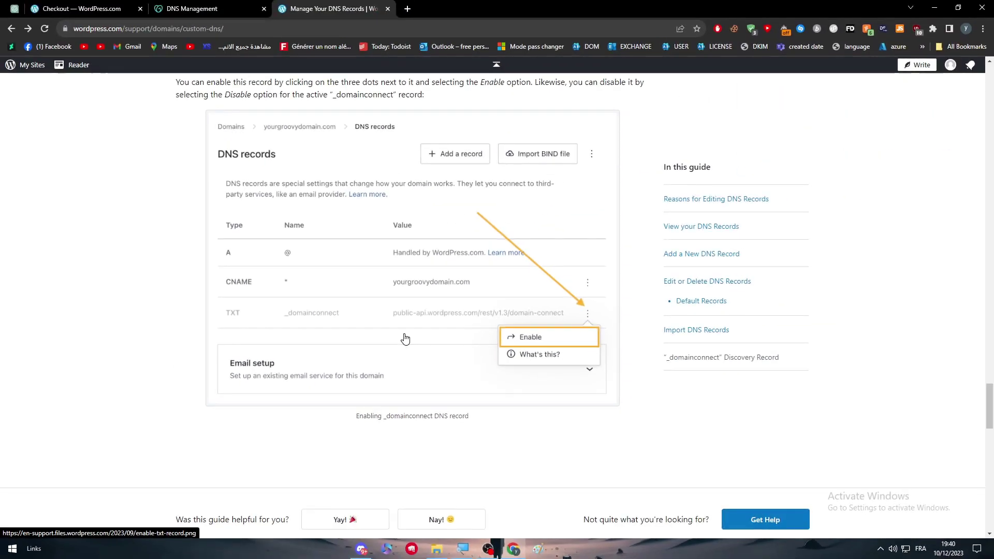
{"action": "scroll", "coordinate": [517, 402], "scroll_direction": "down", "scroll_amount": 3}
- Return to the GoDaddy DNS Management tab showing titanltd.store's DNS records
{"action": "scroll", "coordinate": [512, 362], "scroll_direction": "up", "scroll_amount": 4}
{"action": "left_click", "coordinate": [215, 9]}
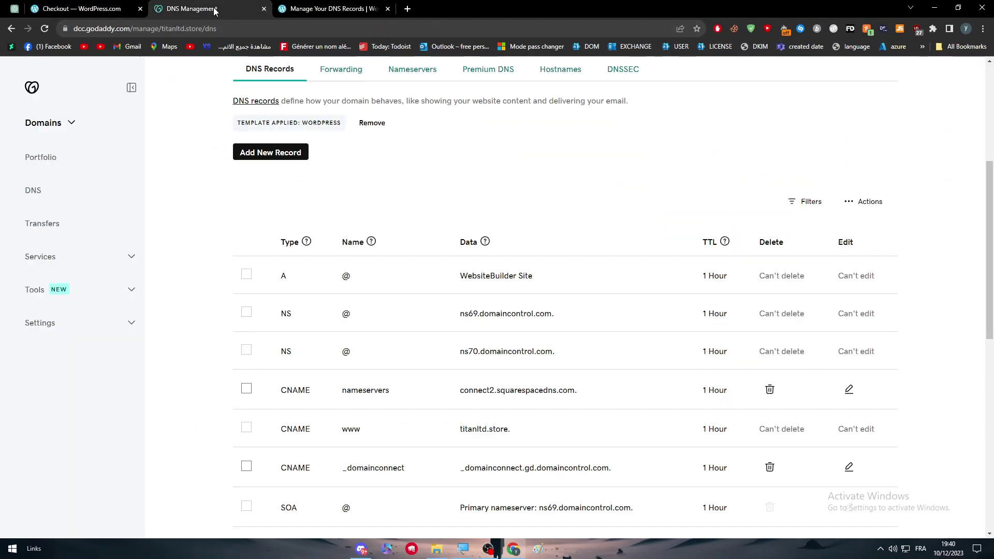